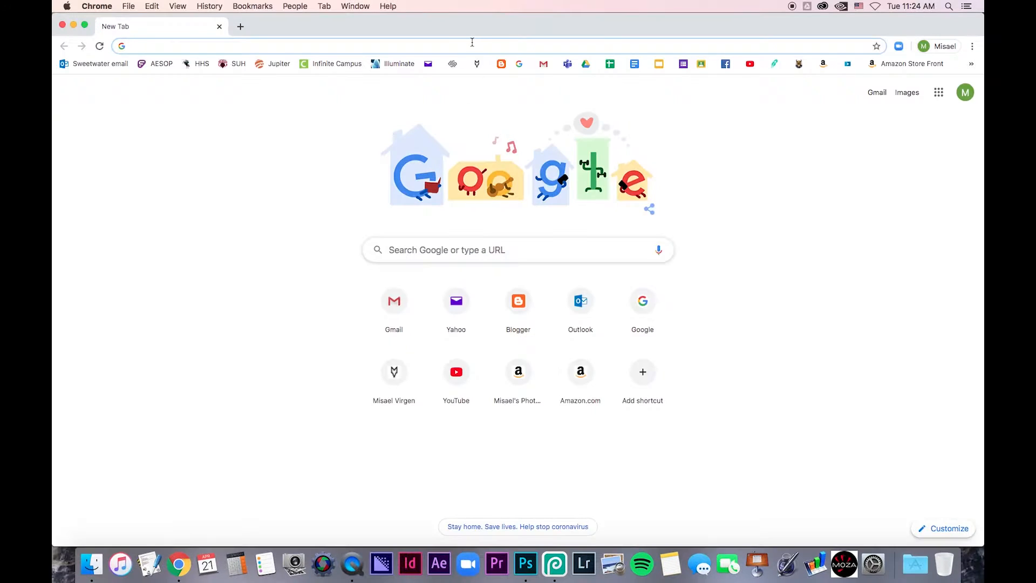
- Load the photopea.com website in the browser
{"action": "type", "text": "photopea.com"}
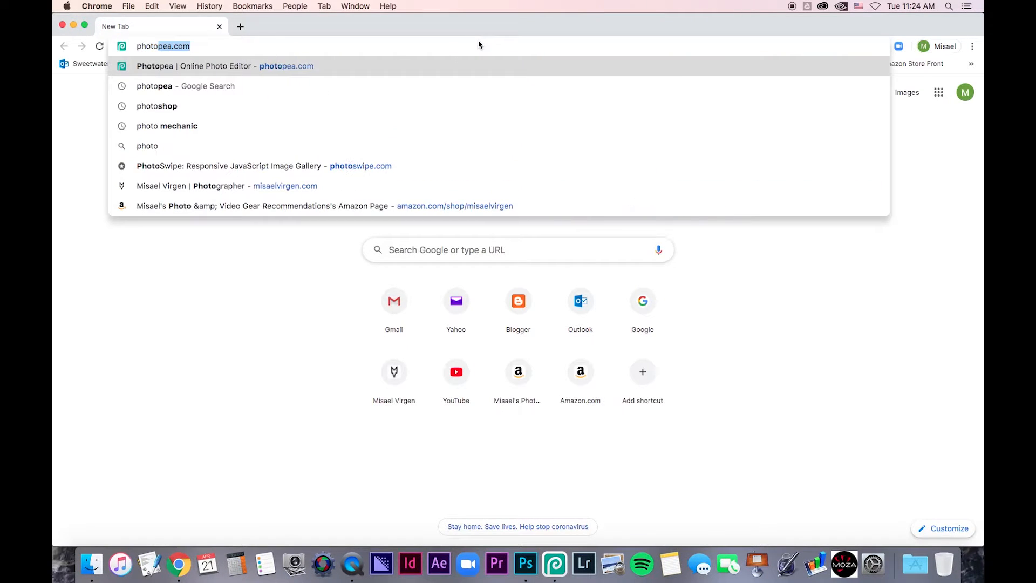
{"action": "key", "text": "Return"}
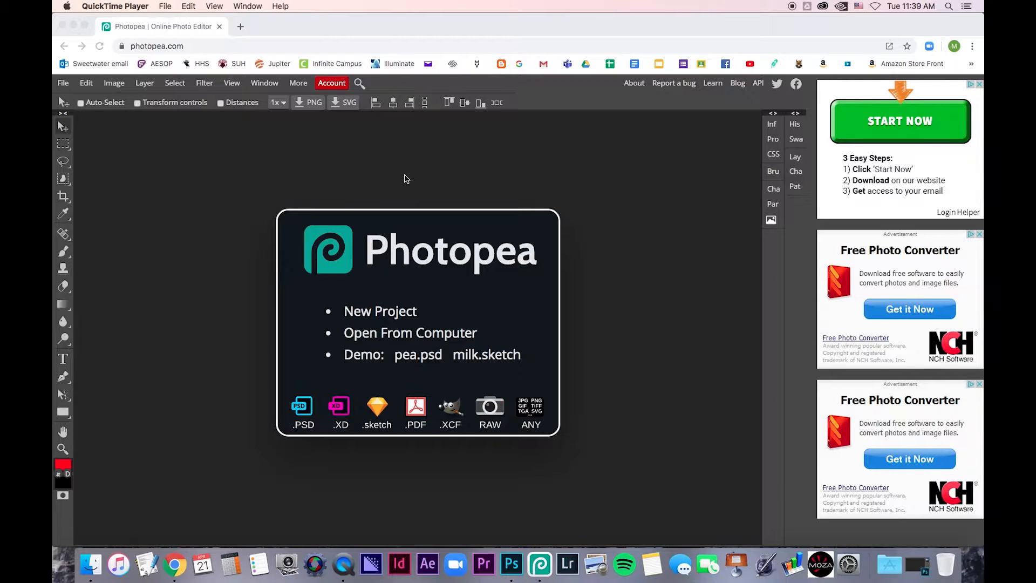
- Check the option for installing Photopea, and switch to the installed Photopea app
{"action": "left_click", "coordinate": [299, 85]}
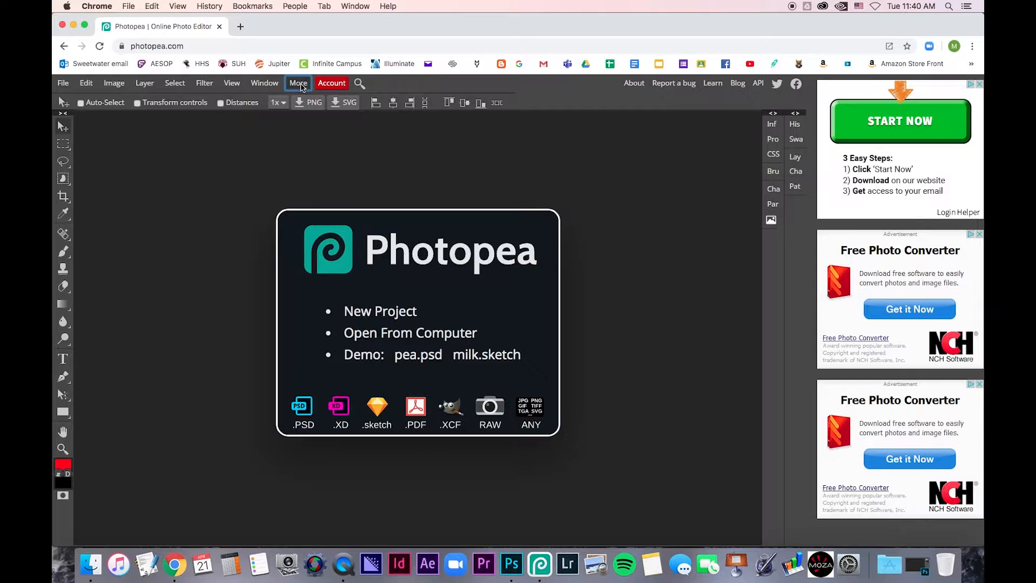
{"action": "left_click", "coordinate": [300, 86]}
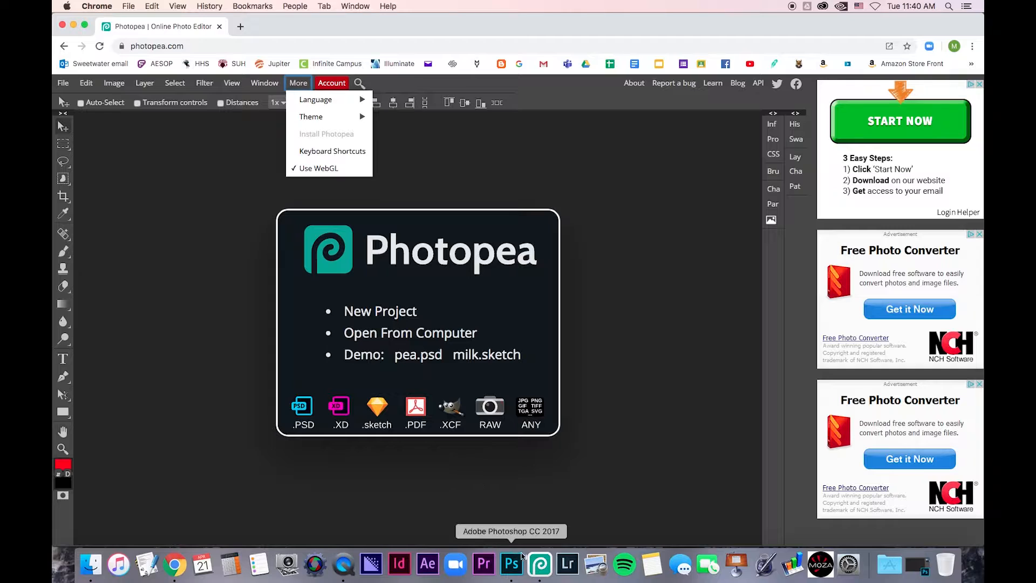
{"action": "left_click", "coordinate": [539, 564]}
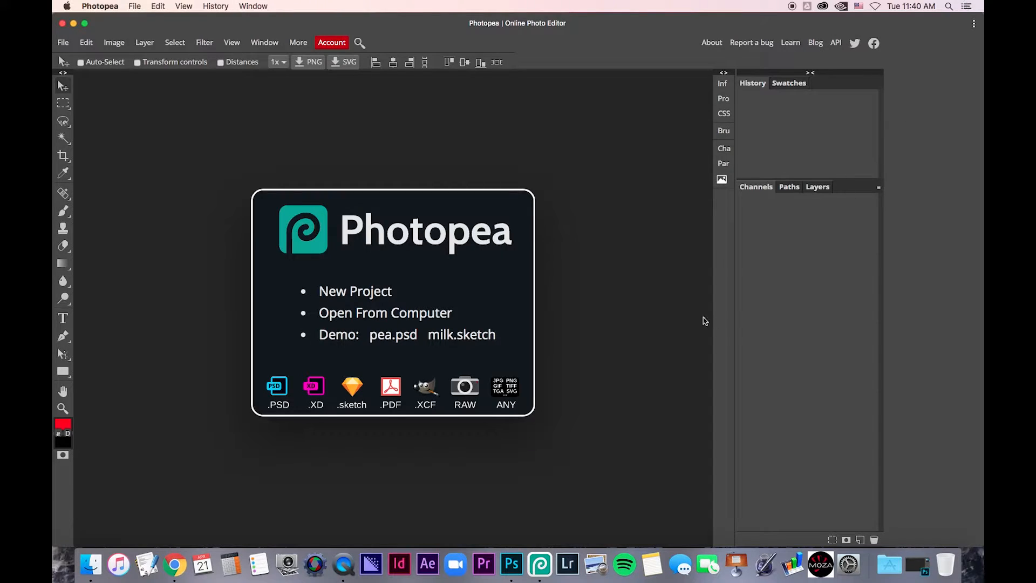
- Switch between Photopea and Adobe Photoshop to compare their interfaces, finishing in Photoshop
{"action": "left_click", "coordinate": [298, 43]}
{"action": "left_click", "coordinate": [511, 564]}
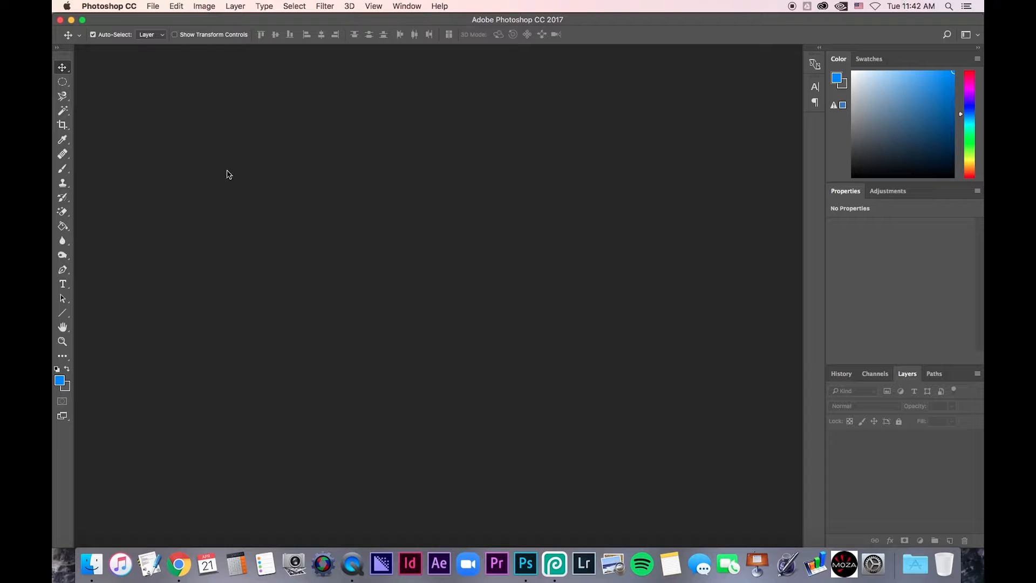
{"action": "left_click", "coordinate": [72, 22]}
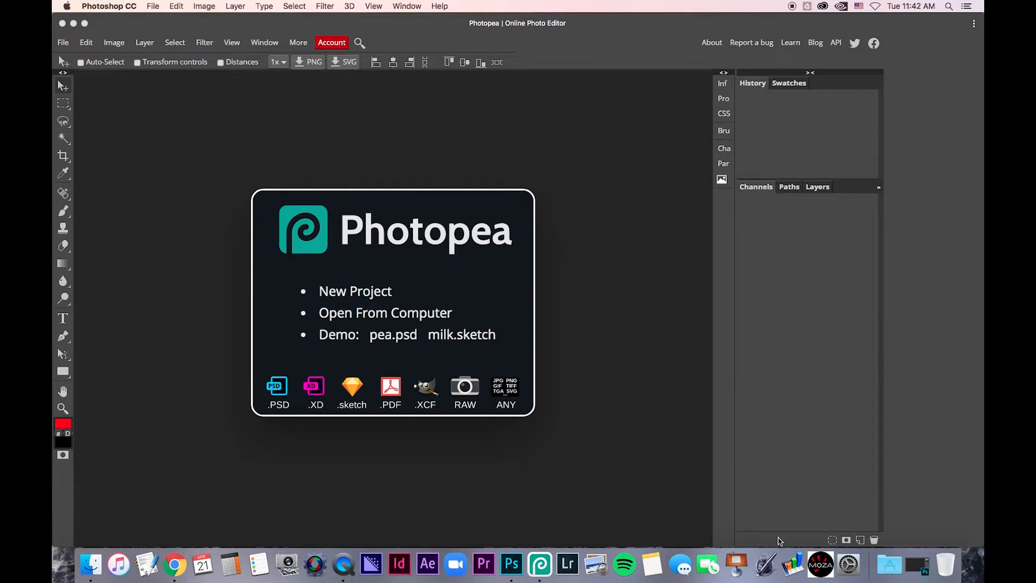
{"action": "left_click", "coordinate": [917, 564]}
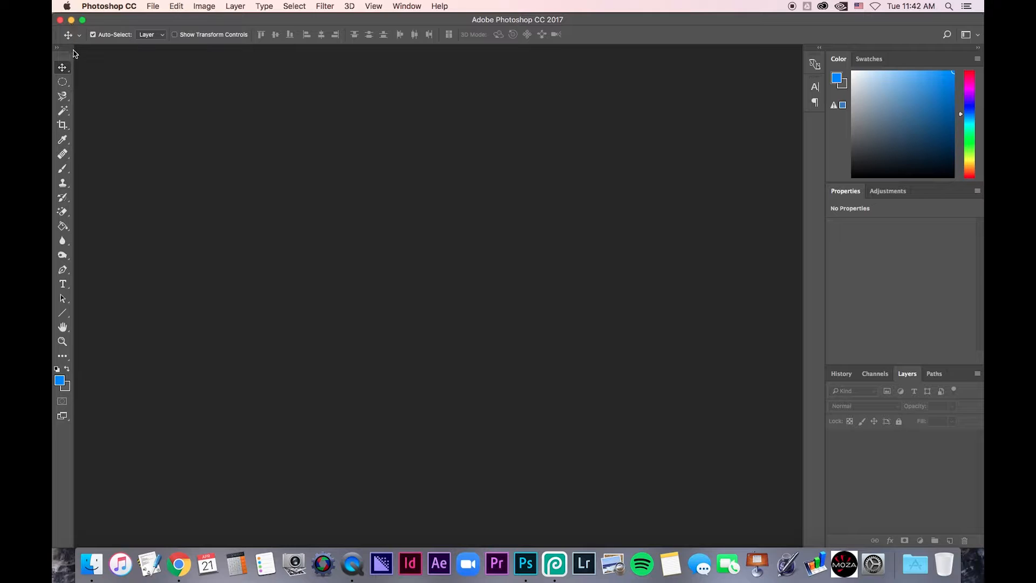
- Float the Photoshop tool palette and expand it to two columns, and dock it back as a single column
{"action": "left_click_drag", "start_coordinate": [69, 52], "coordinate": [483, 103]}
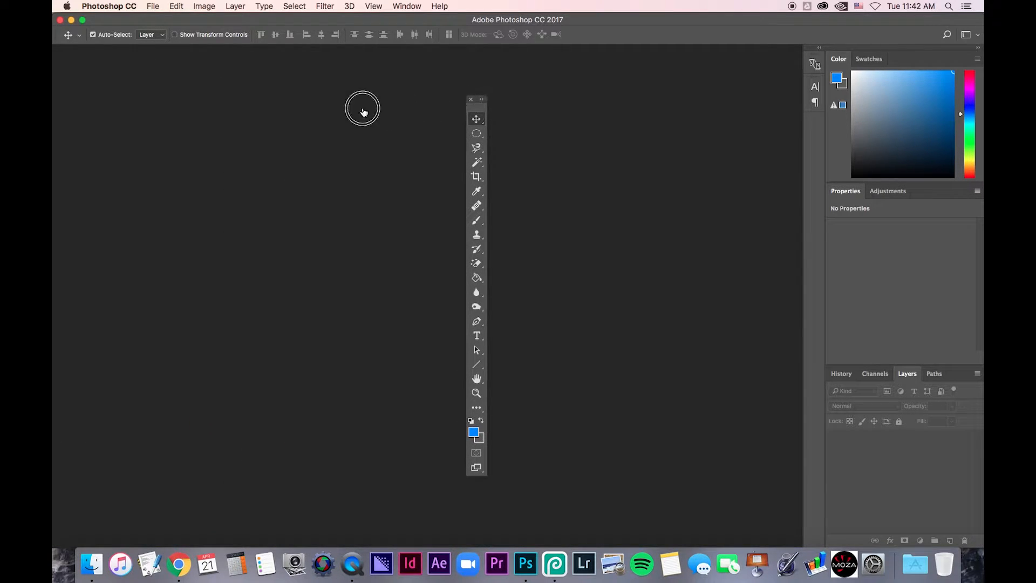
{"action": "left_click", "coordinate": [484, 100]}
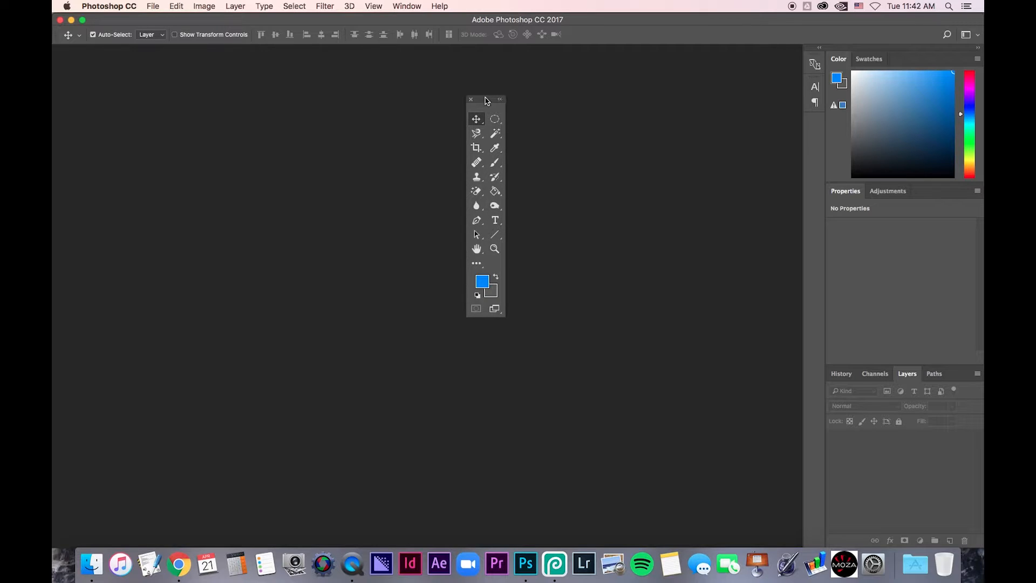
{"action": "left_click_drag", "start_coordinate": [484, 99], "coordinate": [60, 49]}
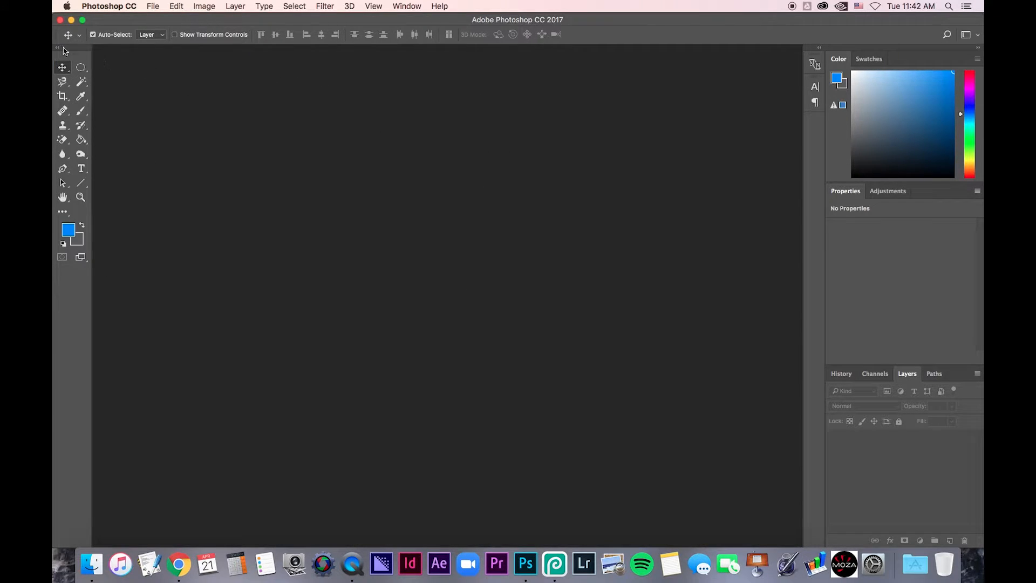
{"action": "left_click", "coordinate": [57, 48]}
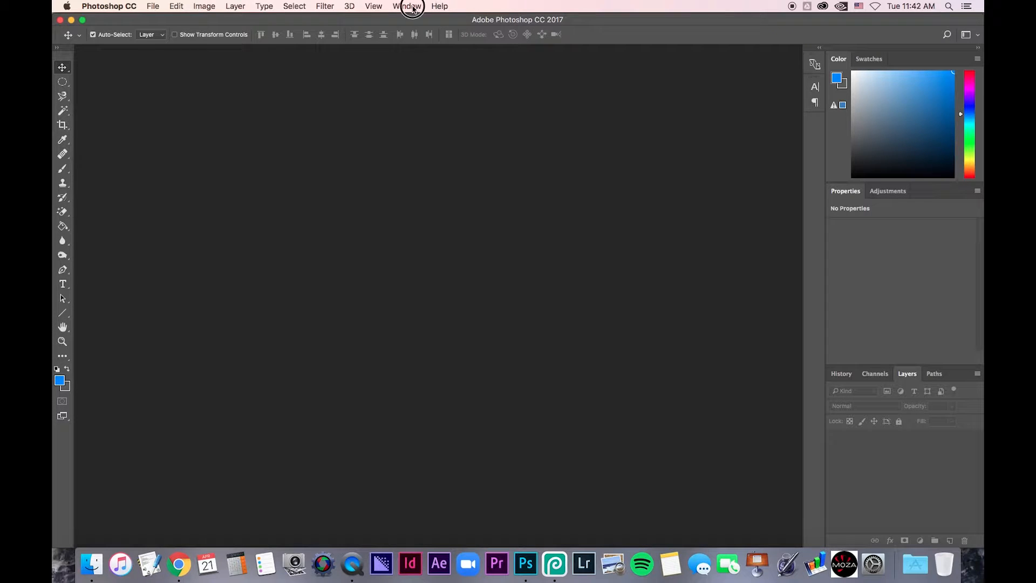
- Look at the available Photoshop workspace presets and return to Photopea
{"action": "left_click", "coordinate": [407, 6]}
{"action": "mouse_move", "coordinate": [425, 32]}
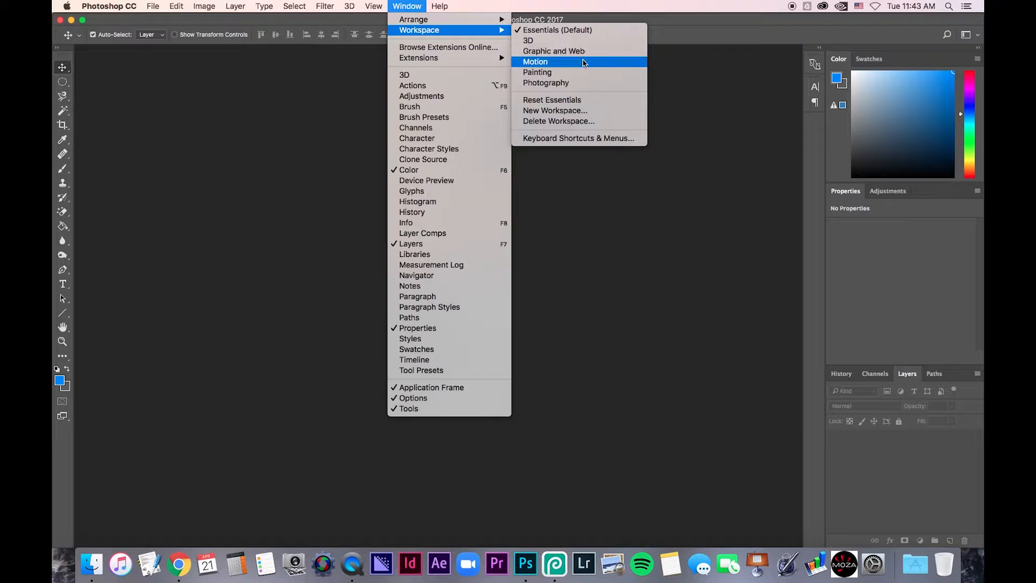
{"action": "left_click", "coordinate": [197, 133]}
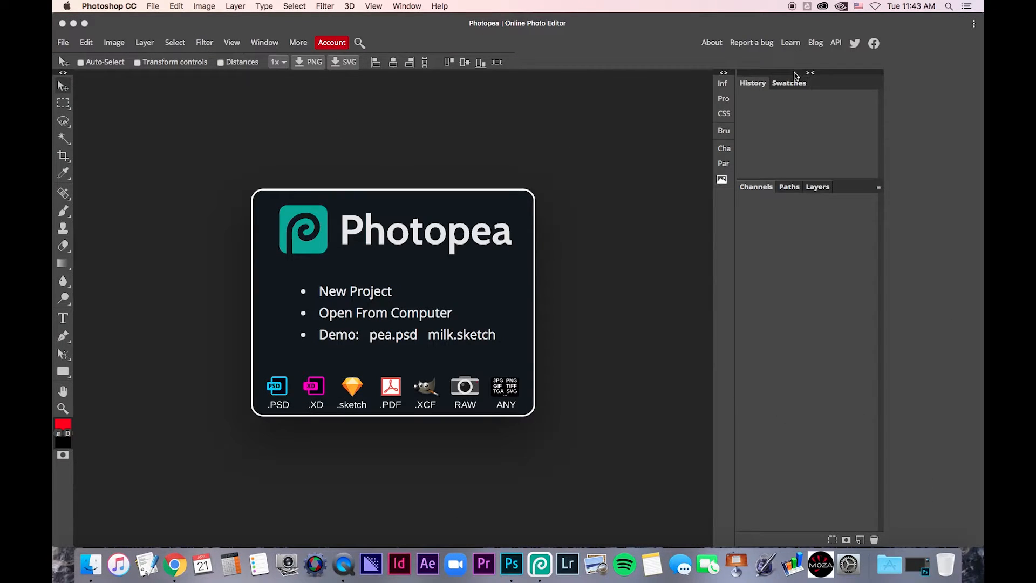
- Examine Photopea's Layers, Channels, Paths, Swatches and History views
{"action": "left_click", "coordinate": [745, 80]}
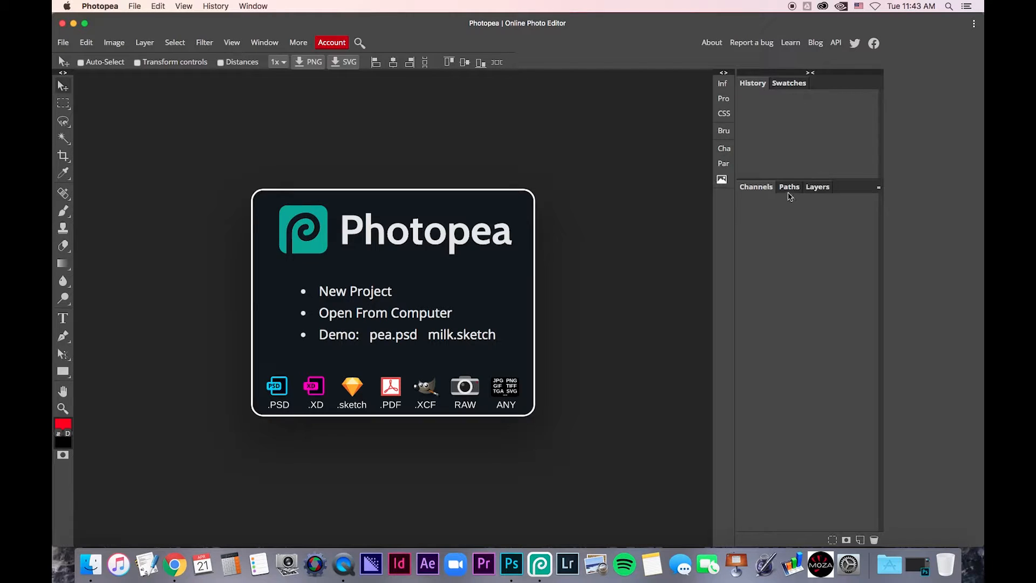
{"action": "left_click", "coordinate": [818, 187]}
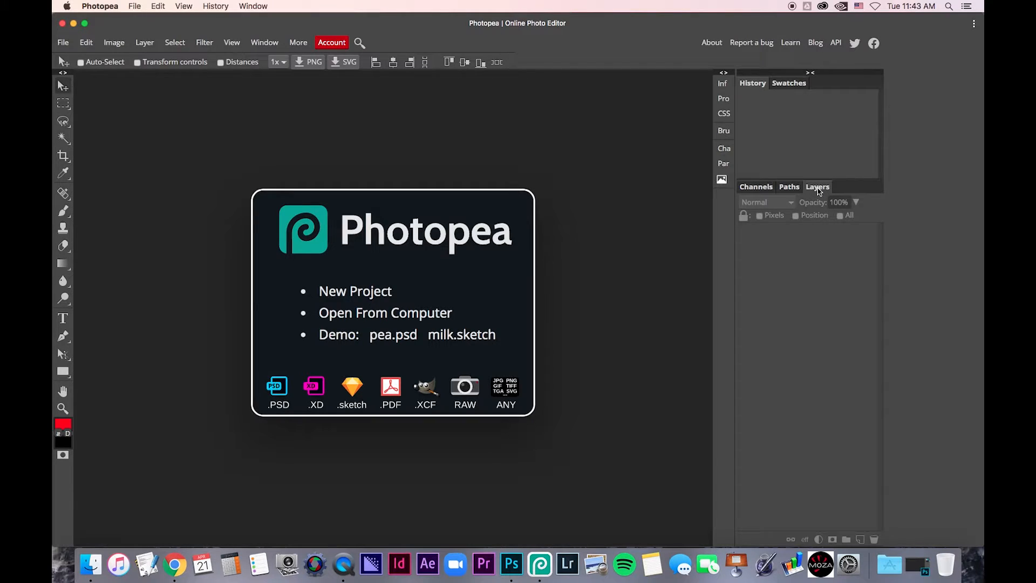
{"action": "left_click", "coordinate": [756, 187]}
{"action": "left_click", "coordinate": [789, 188]}
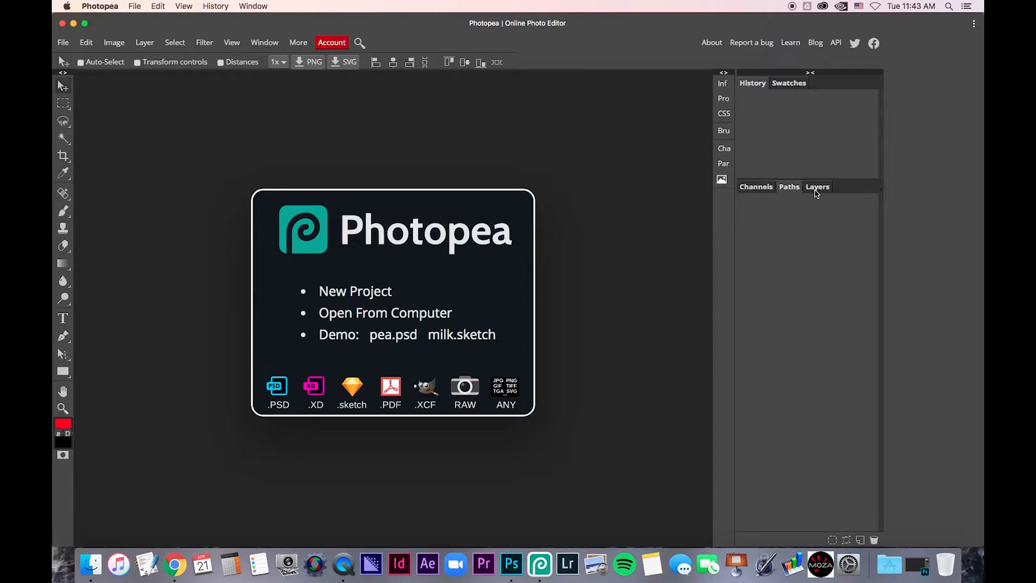
{"action": "left_click", "coordinate": [817, 189]}
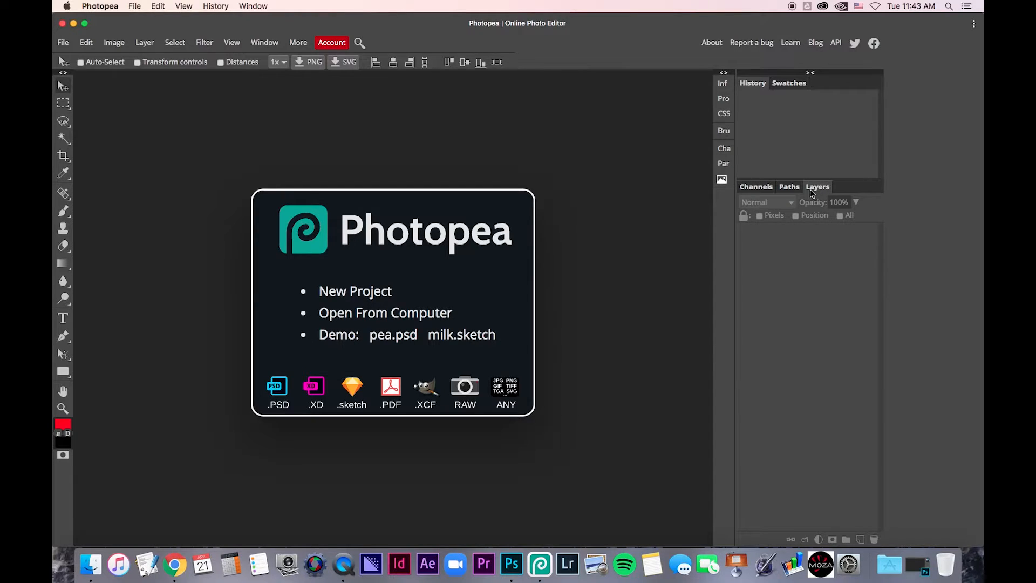
{"action": "left_click", "coordinate": [756, 187]}
{"action": "left_click", "coordinate": [789, 83]}
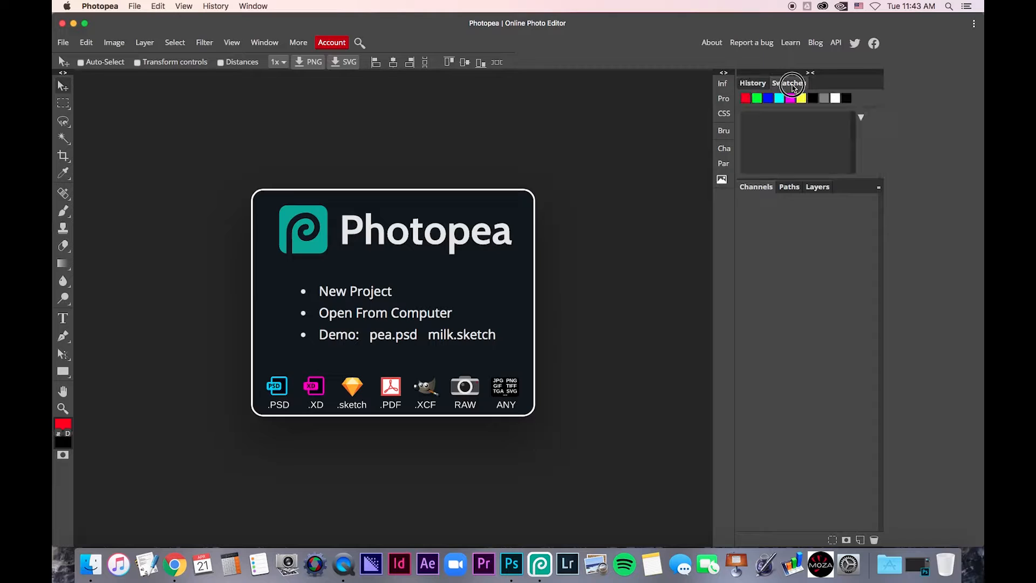
{"action": "left_click", "coordinate": [754, 83]}
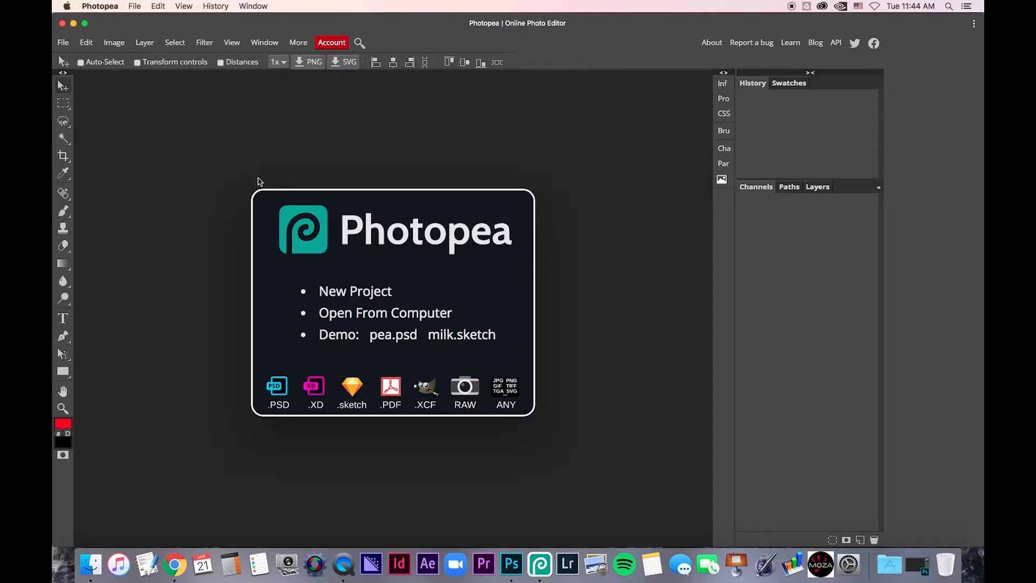
- Open steelwool_1.jpg in Photopea from the 1.25.20_Steel Wool folder inside PROJECTS, 2020
{"action": "left_click", "coordinate": [90, 564]}
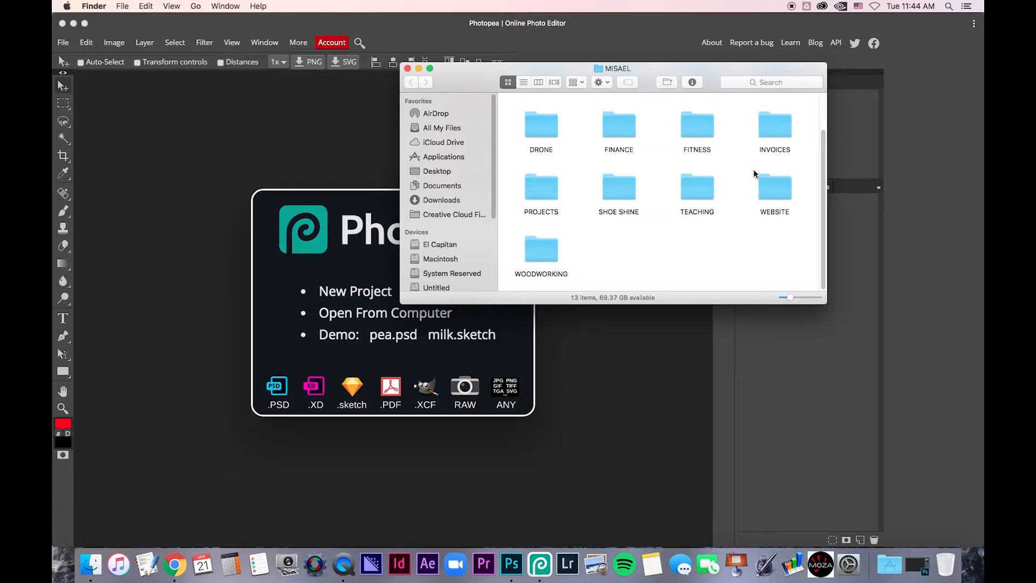
{"action": "double_click", "coordinate": [537, 184]}
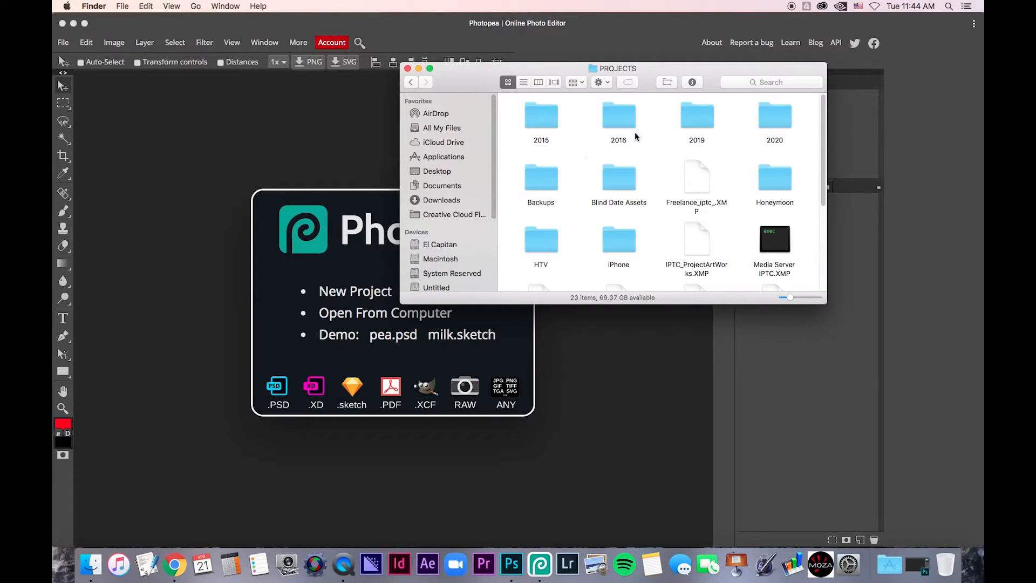
{"action": "double_click", "coordinate": [772, 115]}
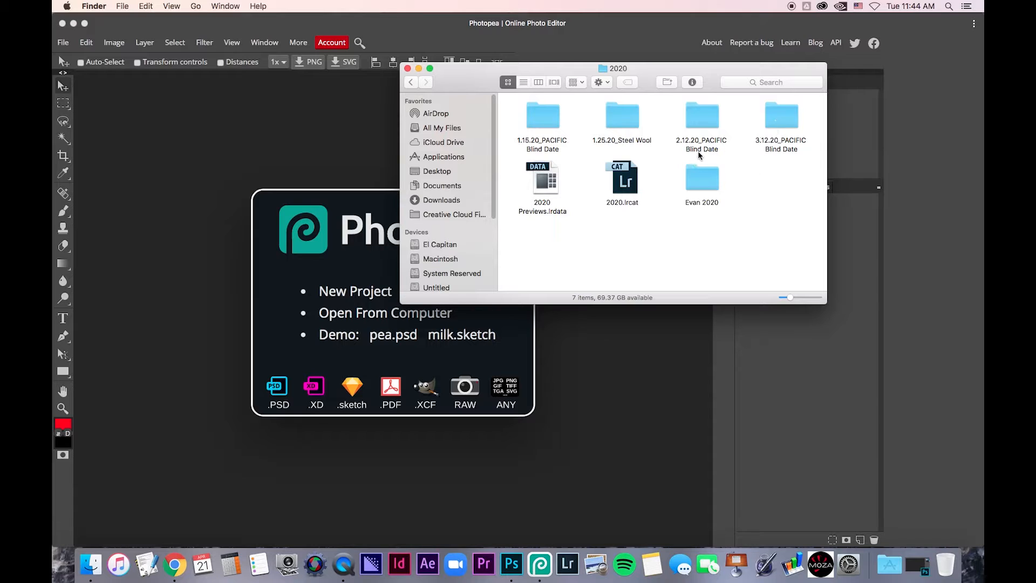
{"action": "double_click", "coordinate": [618, 117]}
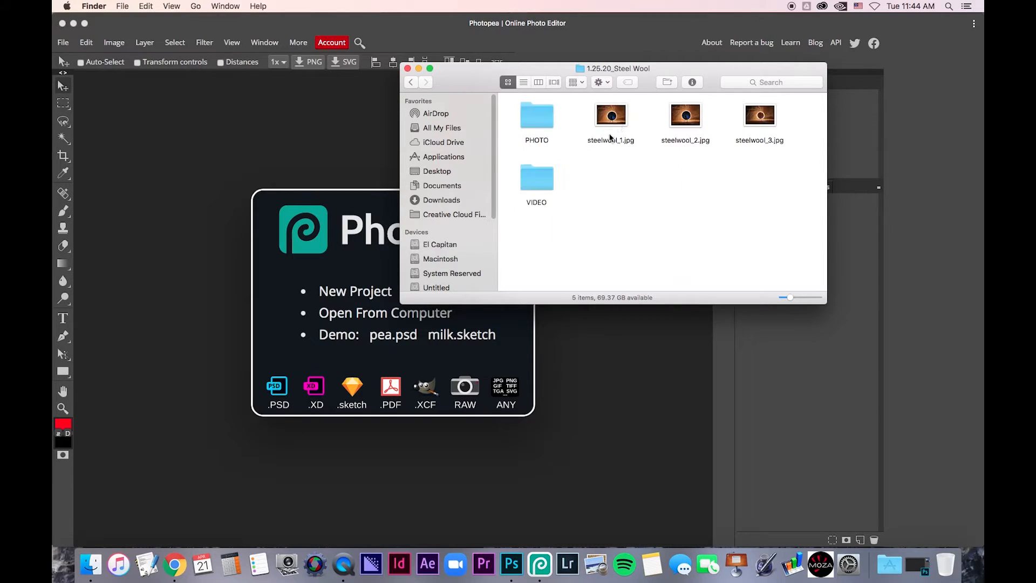
{"action": "left_click", "coordinate": [613, 118]}
{"action": "left_click_drag", "start_coordinate": [614, 119], "coordinate": [345, 186]}
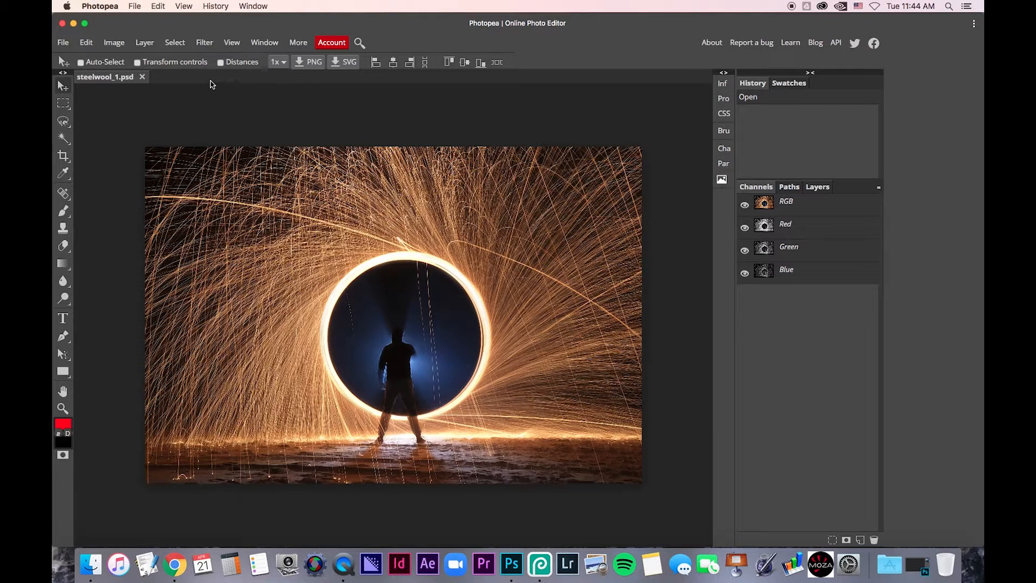
- Start a Levels adjustment on the steel wool photo with input black point 3 and white point 233
{"action": "left_click", "coordinate": [114, 46]}
{"action": "mouse_move", "coordinate": [140, 47]}
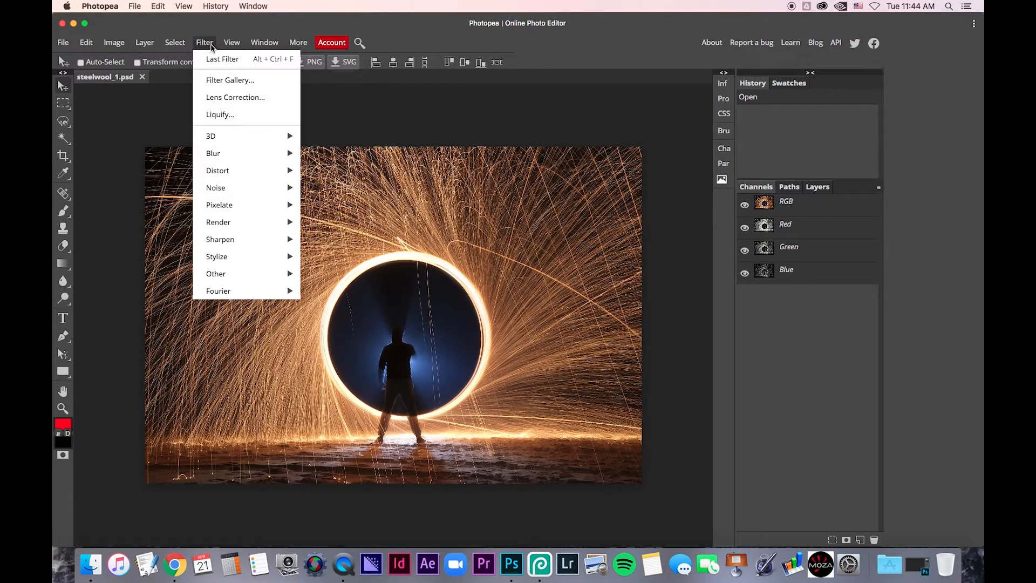
{"action": "mouse_move", "coordinate": [125, 64]}
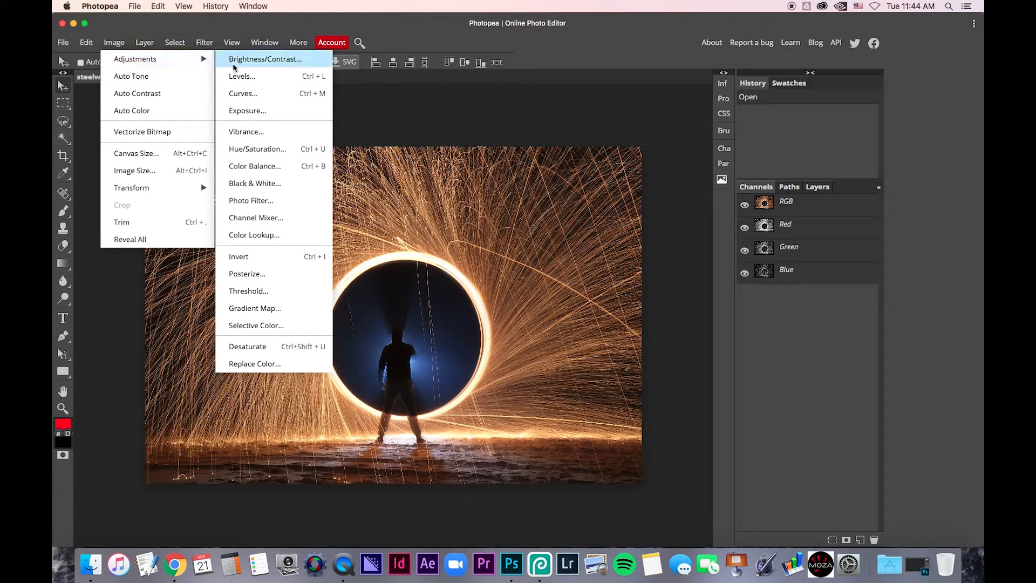
{"action": "left_click", "coordinate": [241, 77]}
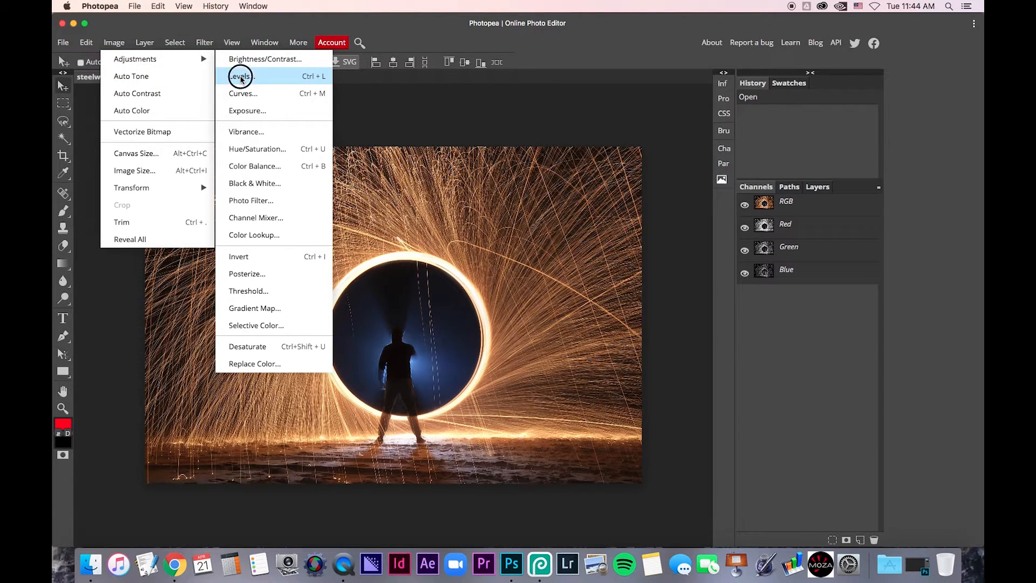
{"action": "left_click_drag", "start_coordinate": [341, 140], "coordinate": [853, 85]}
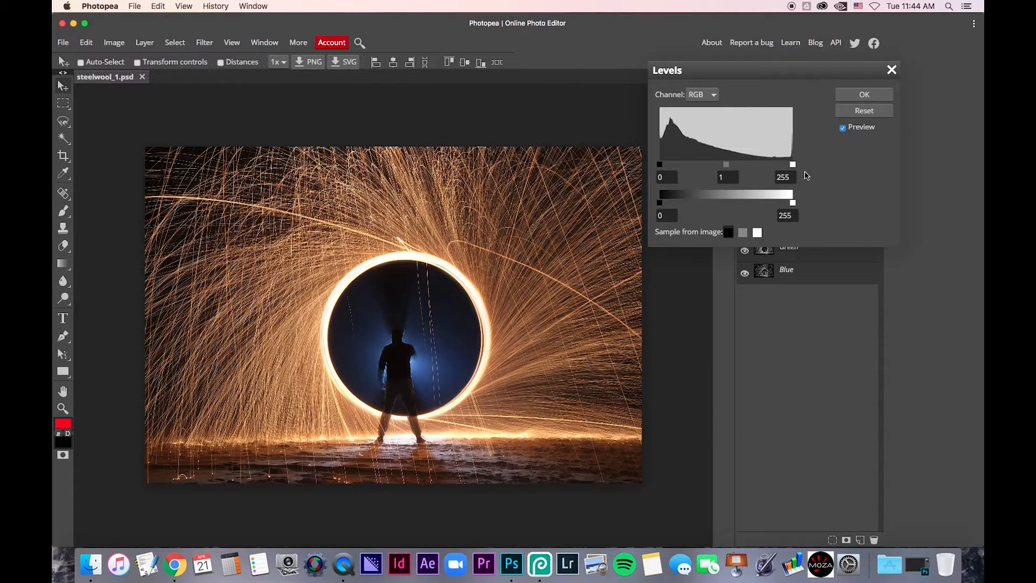
{"action": "left_click_drag", "start_coordinate": [792, 165], "coordinate": [723, 164]}
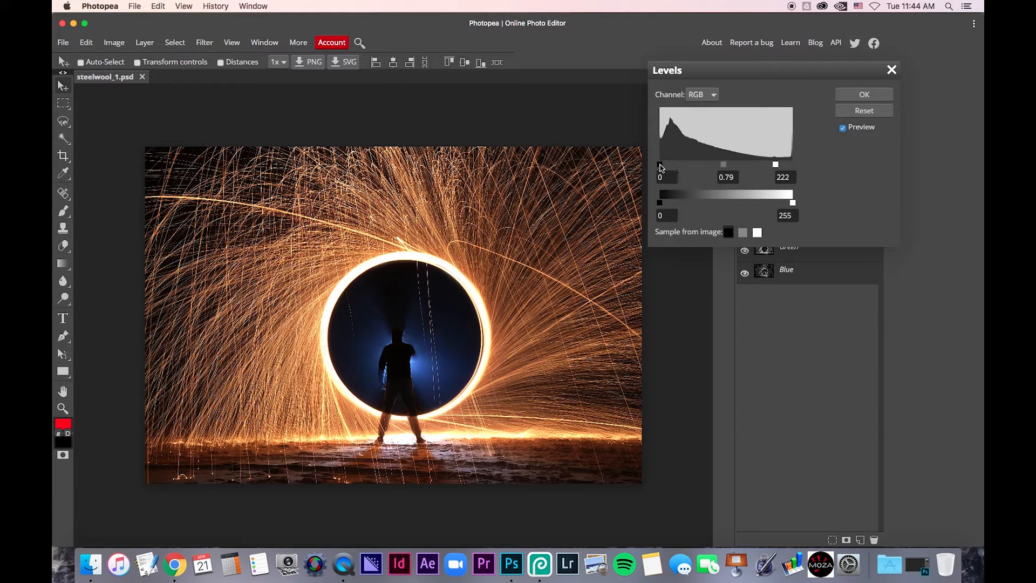
{"action": "left_click_drag", "start_coordinate": [660, 165], "coordinate": [663, 166]}
{"action": "left_click", "coordinate": [726, 167]}
{"action": "left_click_drag", "start_coordinate": [728, 170], "coordinate": [781, 164]}
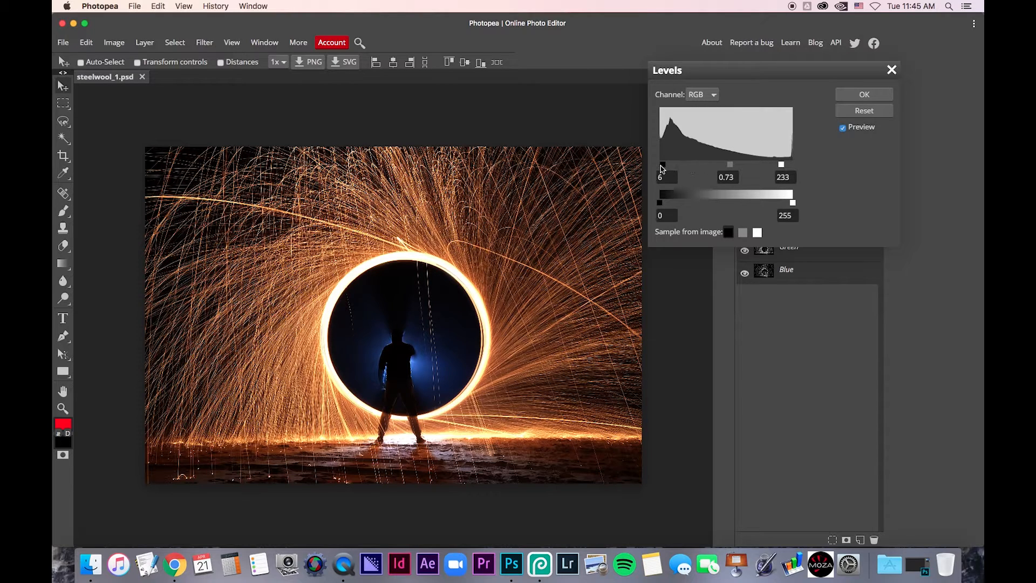
{"action": "left_click", "coordinate": [661, 166]}
- Set the Levels midtone to 0.96, compare the photo with and without the preview, and apply the adjustment
{"action": "left_click", "coordinate": [843, 131]}
{"action": "left_click", "coordinate": [843, 130]}
{"action": "left_click", "coordinate": [782, 164]}
{"action": "left_click_drag", "start_coordinate": [730, 165], "coordinate": [722, 169]}
{"action": "left_click", "coordinate": [844, 129]}
{"action": "left_click", "coordinate": [843, 129]}
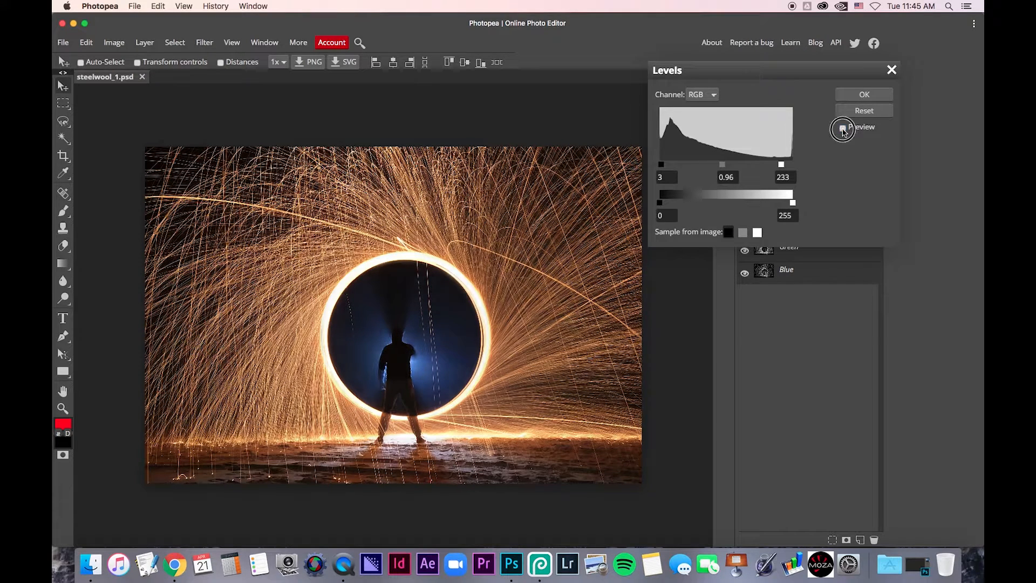
{"action": "left_click", "coordinate": [864, 95]}
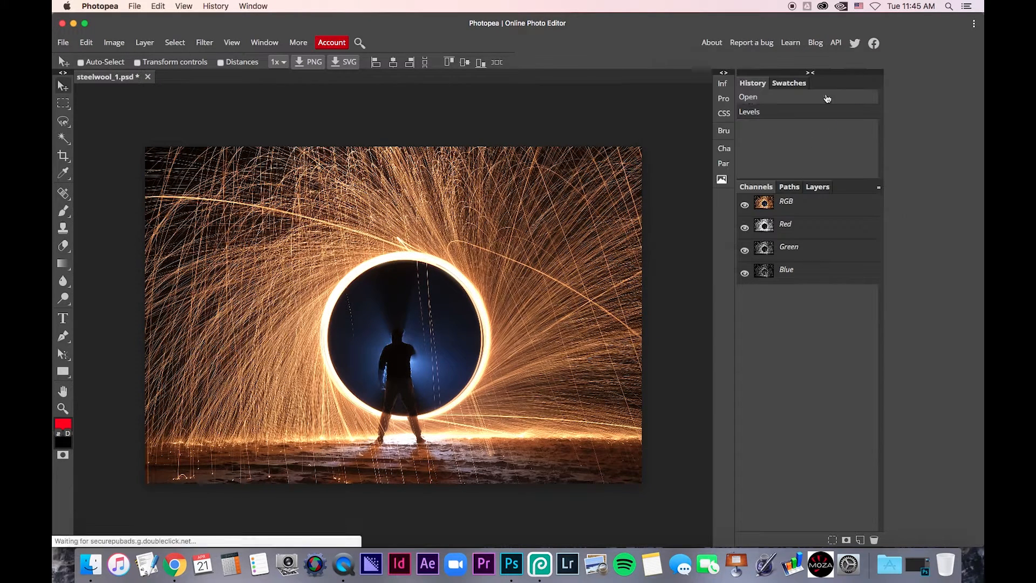
- Apply a Brightness/Contrast adjustment to the steel wool photo with contrast 27
{"action": "left_click", "coordinate": [123, 43]}
{"action": "mouse_move", "coordinate": [137, 59]}
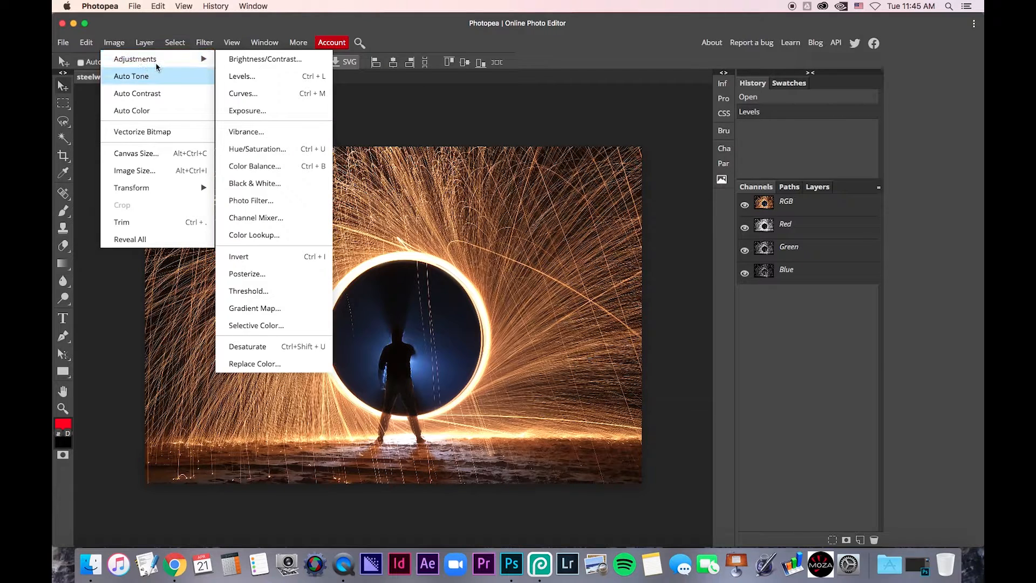
{"action": "left_click", "coordinate": [234, 60]}
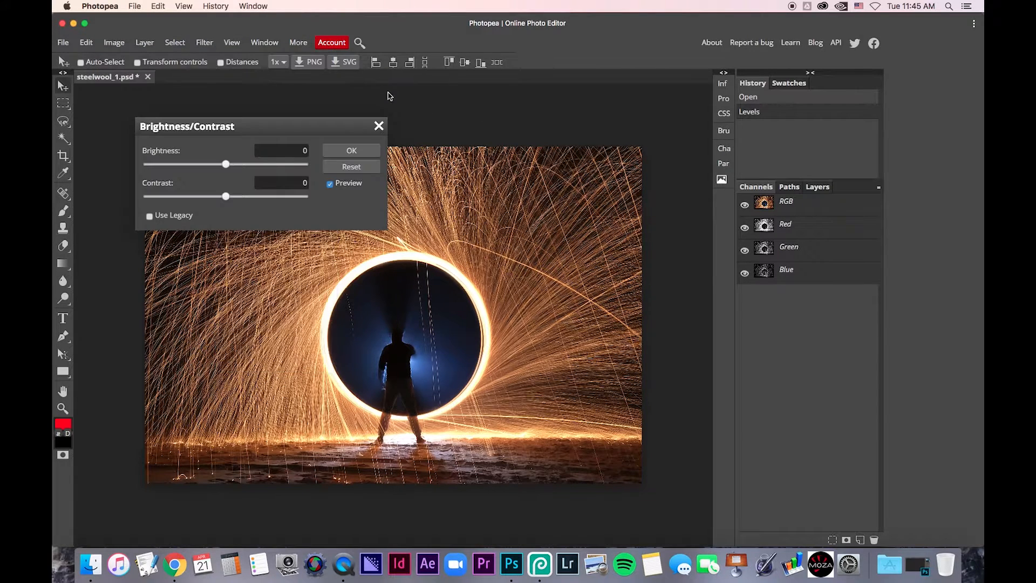
{"action": "left_click_drag", "start_coordinate": [291, 126], "coordinate": [685, 65]}
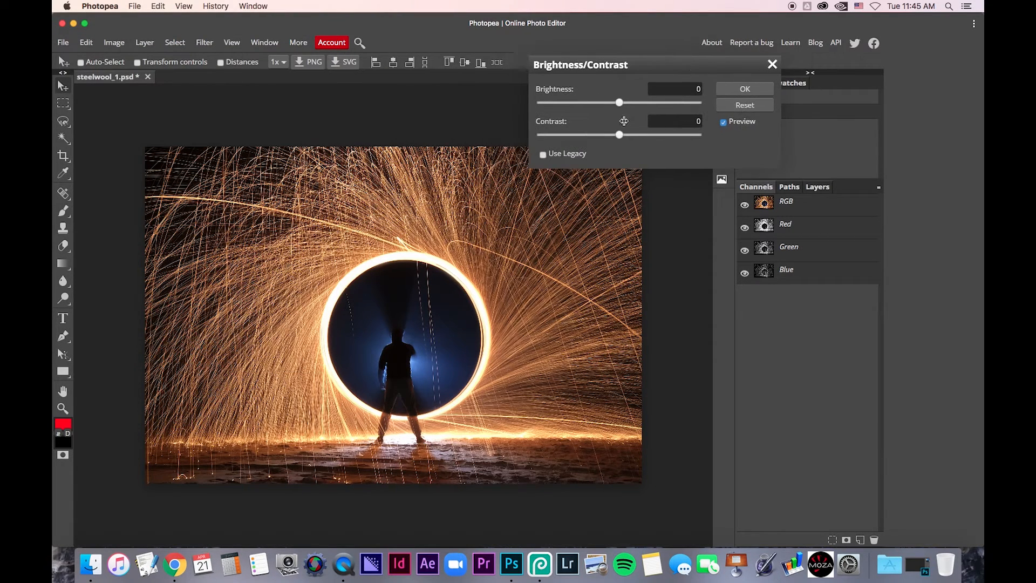
{"action": "mouse_move", "coordinate": [620, 135]}
{"action": "left_mouse_down"}
{"action": "mouse_move", "coordinate": [659, 136]}
{"action": "mouse_move", "coordinate": [632, 135]}
{"action": "mouse_move", "coordinate": [641, 135]}
{"action": "left_mouse_up"}
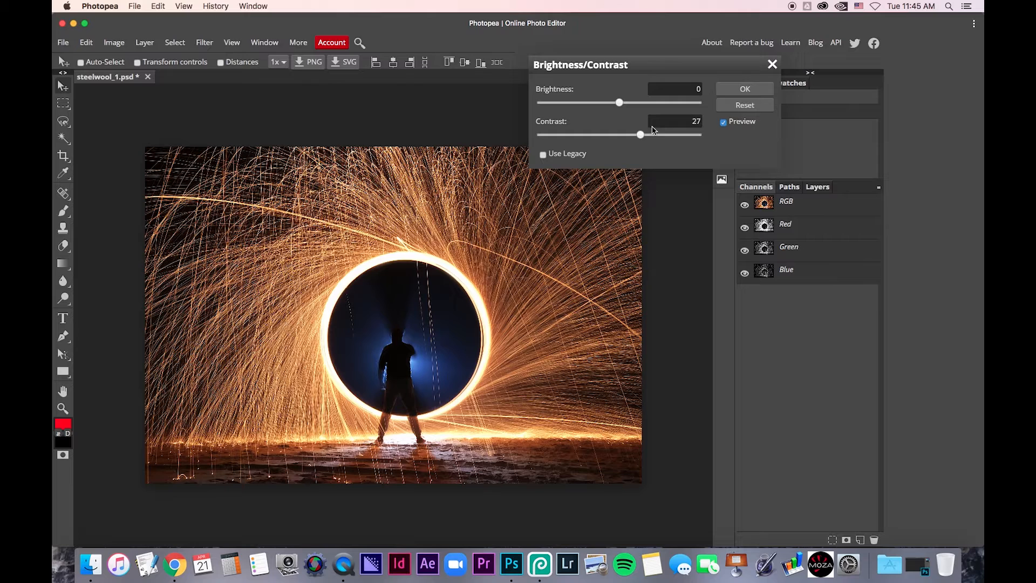
{"action": "left_click", "coordinate": [745, 90]}
- Slightly raise the photo's saturation with a Hue/Saturation adjustment, toggling the preview to compare, and apply it
{"action": "left_click", "coordinate": [115, 42]}
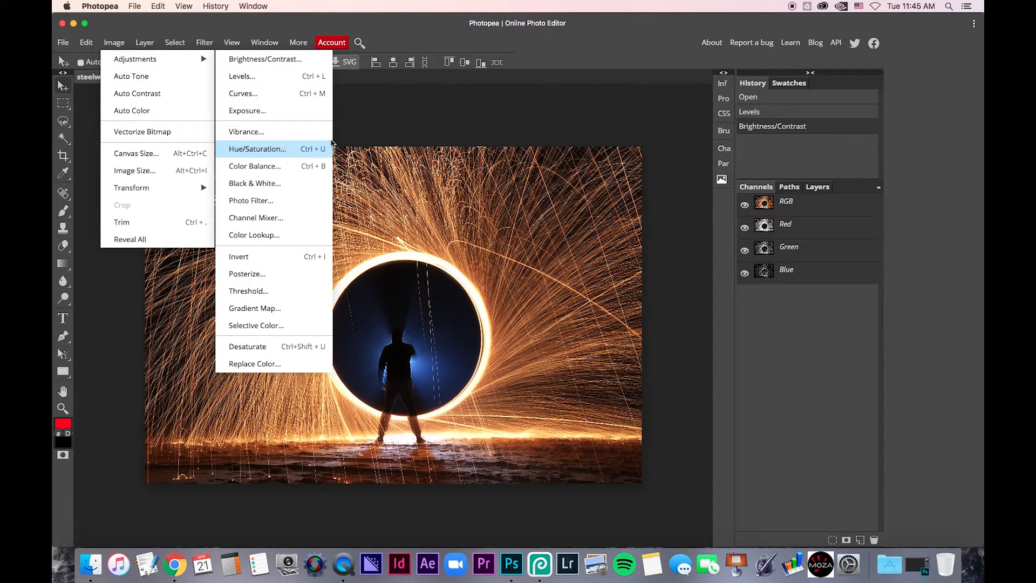
{"action": "left_click", "coordinate": [330, 146]}
{"action": "left_click_drag", "start_coordinate": [272, 131], "coordinate": [750, 83]}
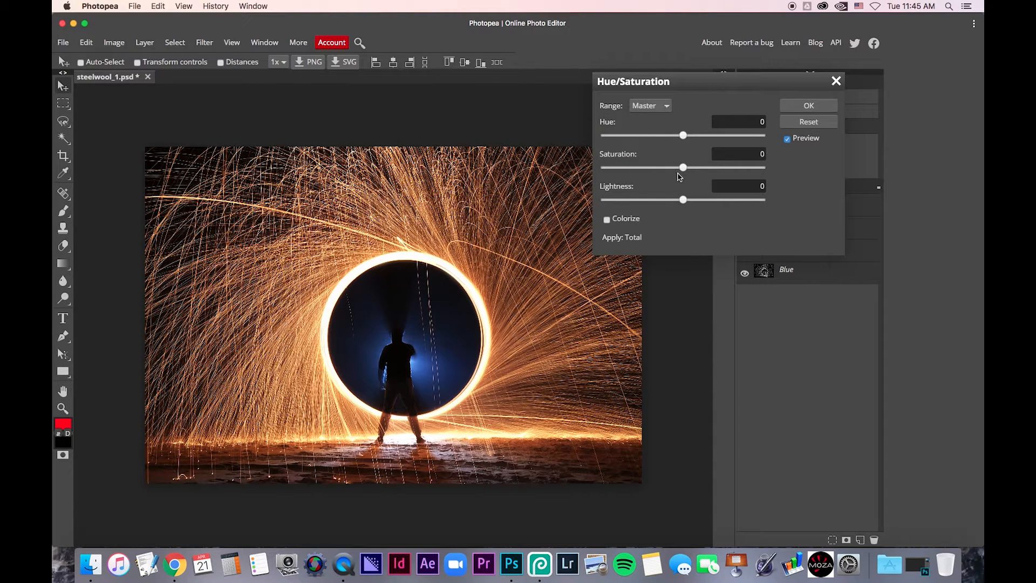
{"action": "left_click_drag", "start_coordinate": [683, 167], "coordinate": [691, 172]}
{"action": "left_click", "coordinate": [788, 139]}
{"action": "left_click_drag", "start_coordinate": [692, 168], "coordinate": [693, 168]}
{"action": "left_click", "coordinate": [809, 106]}
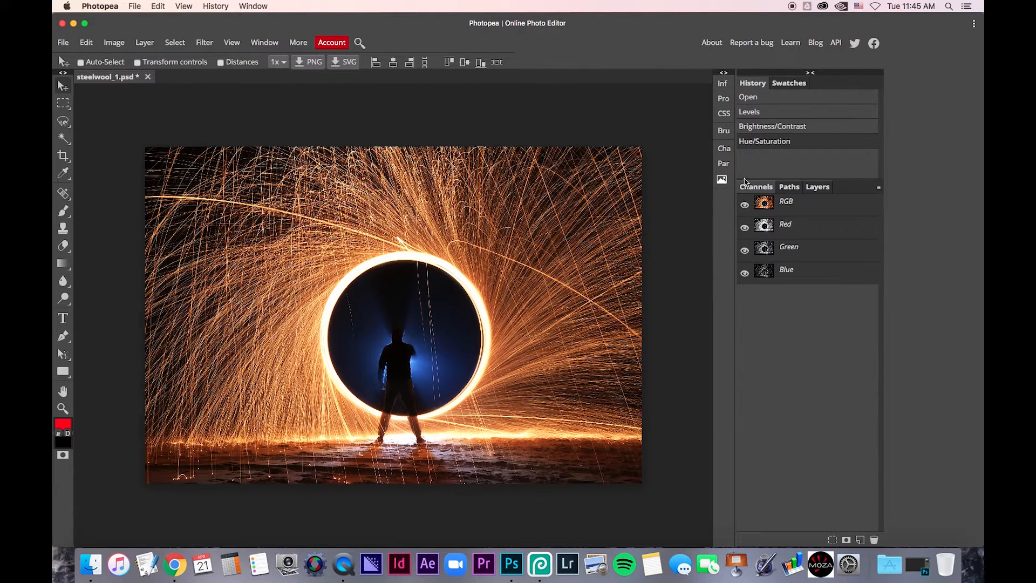
- Compare the originally opened photo with the Hue/Saturation history state, and show the layer list with the Type tool active
{"action": "left_click", "coordinate": [770, 98]}
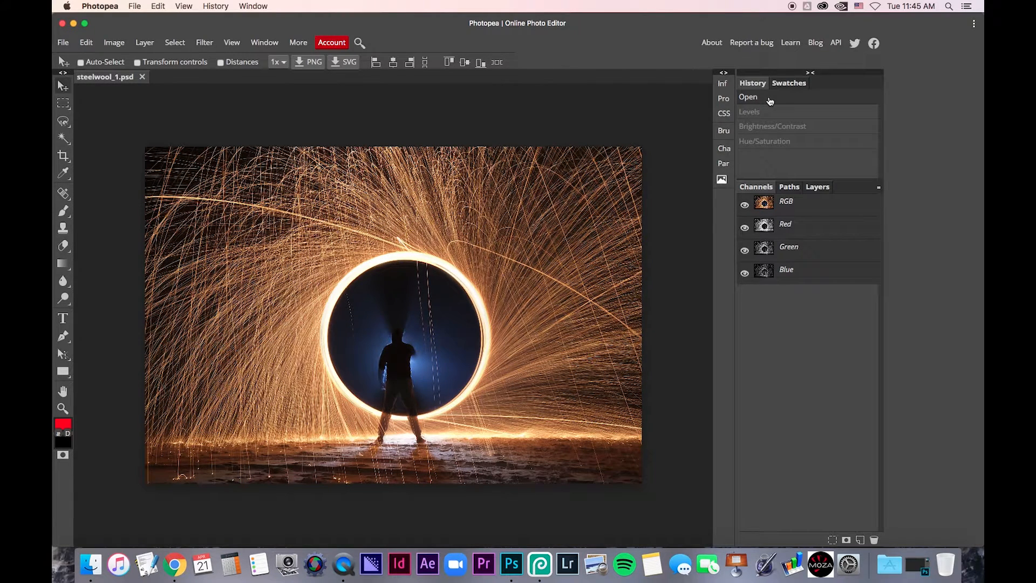
{"action": "left_click", "coordinate": [782, 143]}
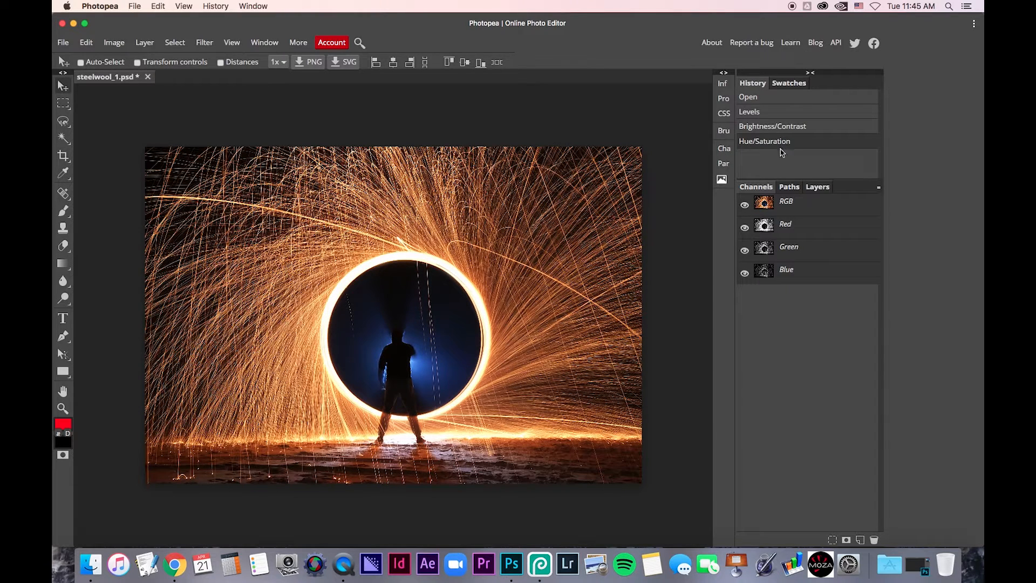
{"action": "left_click", "coordinate": [812, 189]}
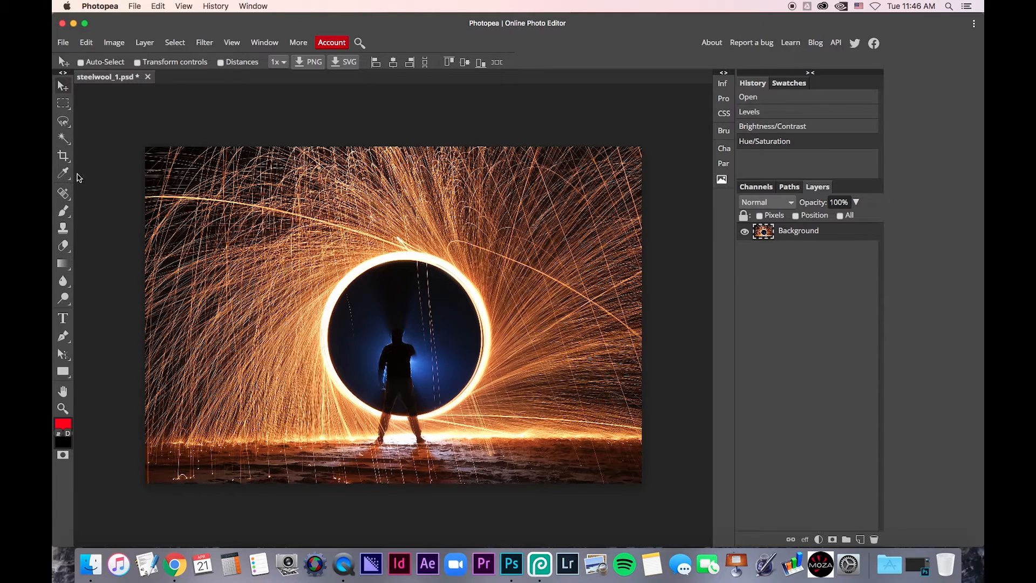
{"action": "left_click", "coordinate": [63, 318]}
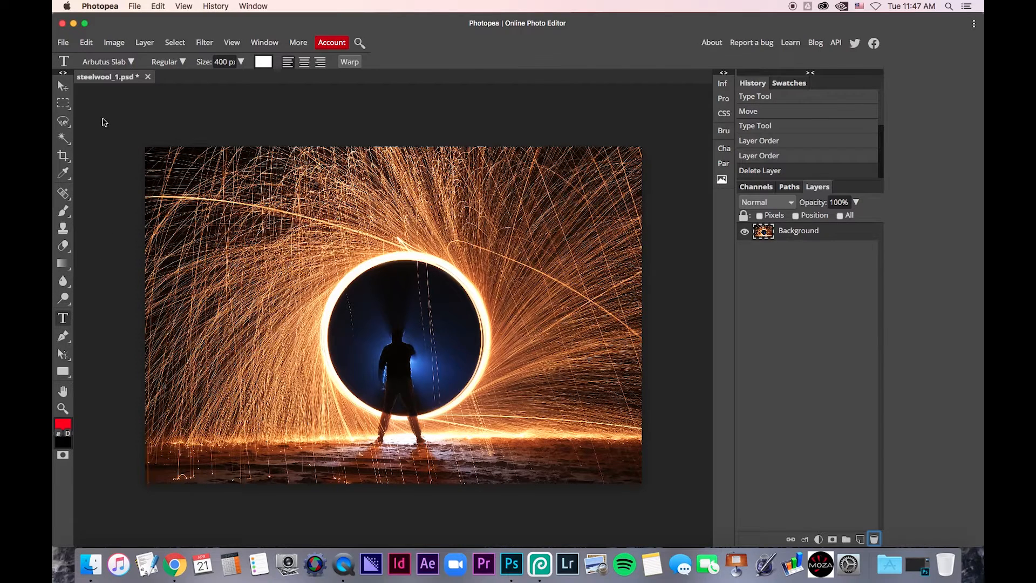
- Examine the available export formats for the photo, including the additional ones, without exporting
{"action": "left_click", "coordinate": [114, 42]}
{"action": "mouse_move", "coordinate": [65, 43]}
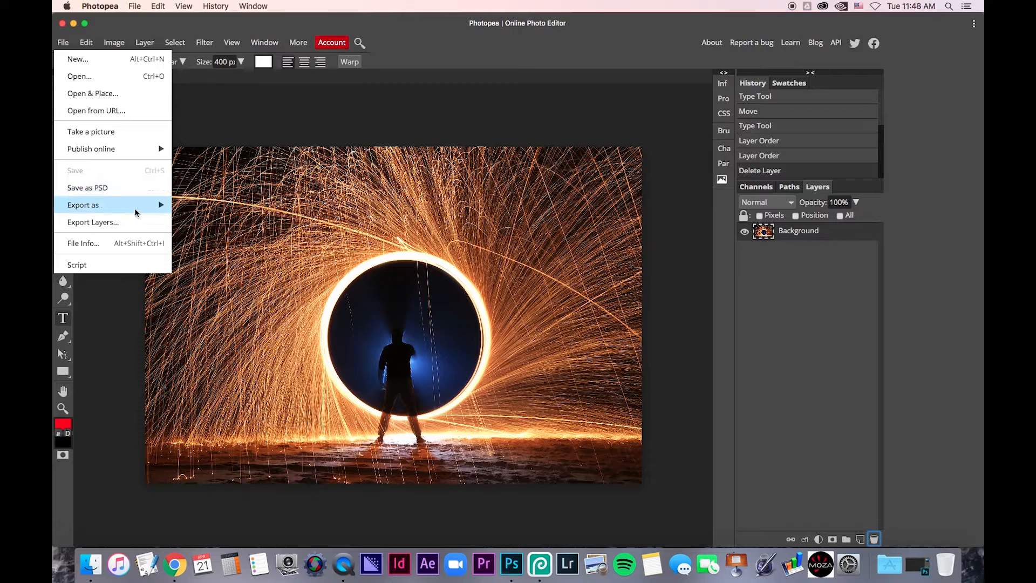
{"action": "mouse_move", "coordinate": [141, 208]}
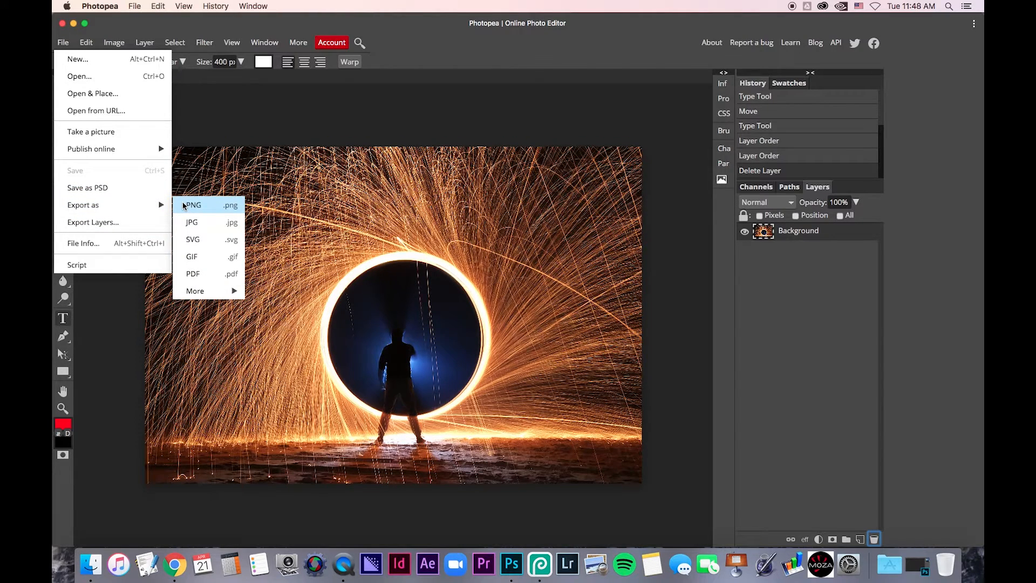
{"action": "mouse_move", "coordinate": [212, 291]}
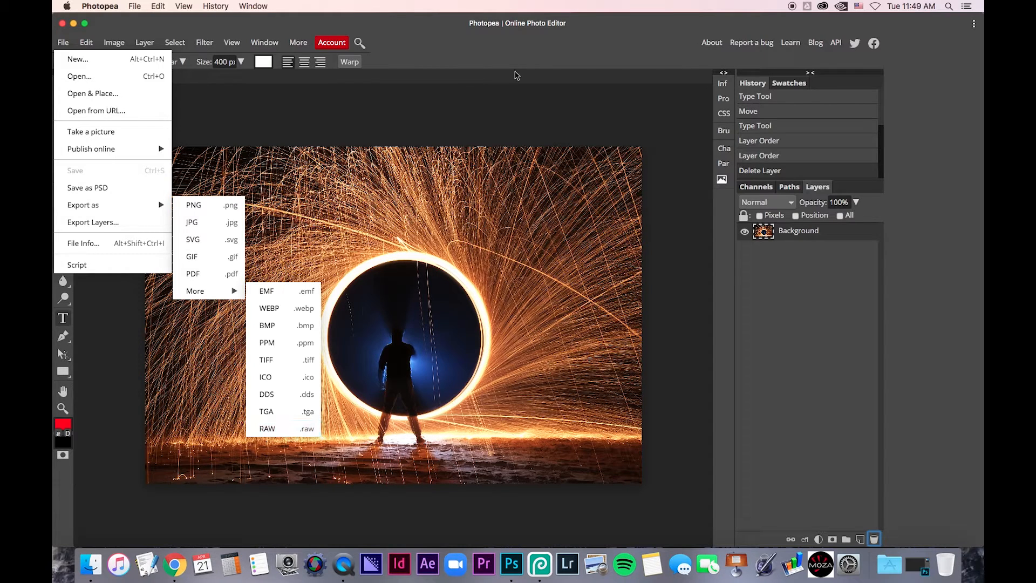
{"action": "left_click", "coordinate": [432, 124]}
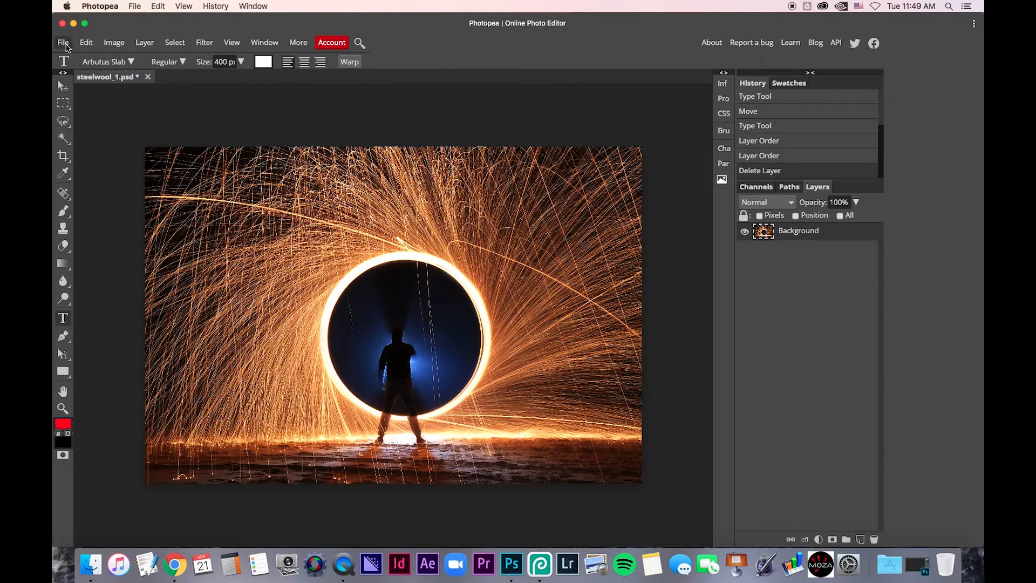
- Try the Move, Rectangle Select and Eyedropper tools, and retouch the upper-left sparks with a Spot Healing Brush stroke
{"action": "left_click", "coordinate": [63, 86]}
{"action": "left_click", "coordinate": [63, 102]}
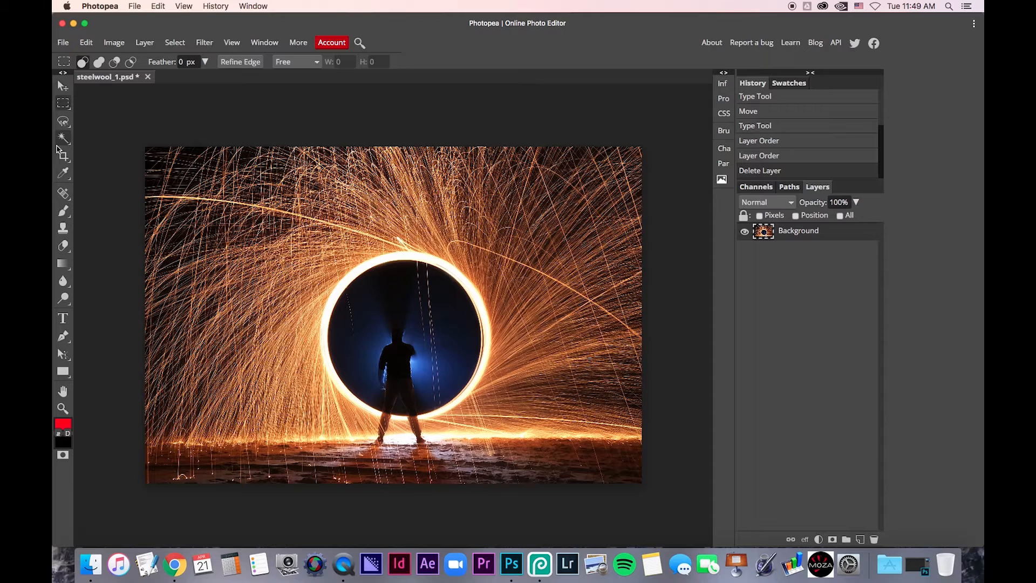
{"action": "left_click", "coordinate": [63, 172]}
{"action": "left_click", "coordinate": [64, 192]}
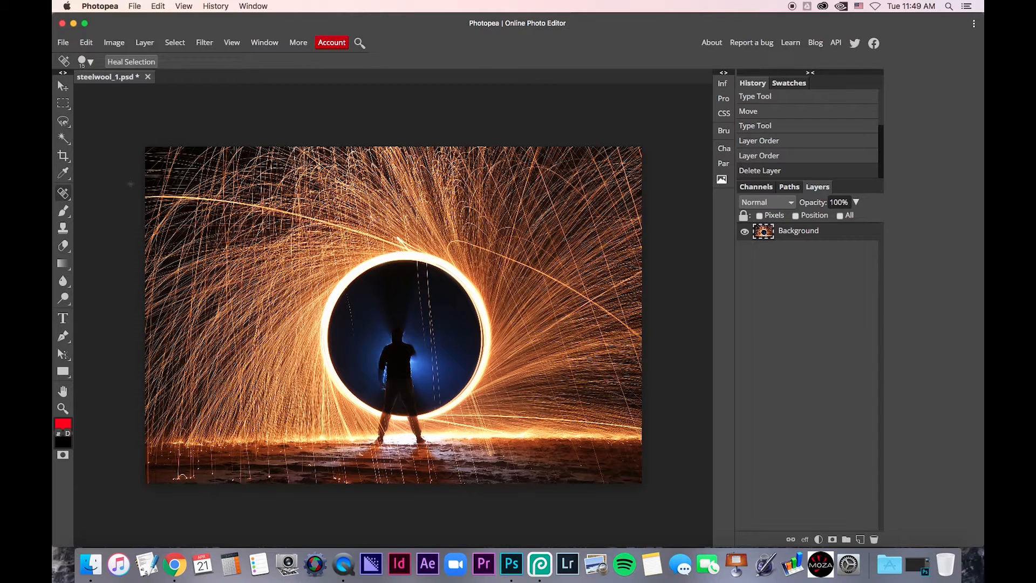
{"action": "mouse_move", "coordinate": [172, 179]}
{"action": "left_mouse_down"}
{"action": "mouse_move", "coordinate": [216, 223]}
{"action": "mouse_move", "coordinate": [271, 243]}
{"action": "mouse_move", "coordinate": [303, 236]}
{"action": "mouse_move", "coordinate": [282, 211]}
{"action": "mouse_move", "coordinate": [260, 206]}
{"action": "left_mouse_up"}
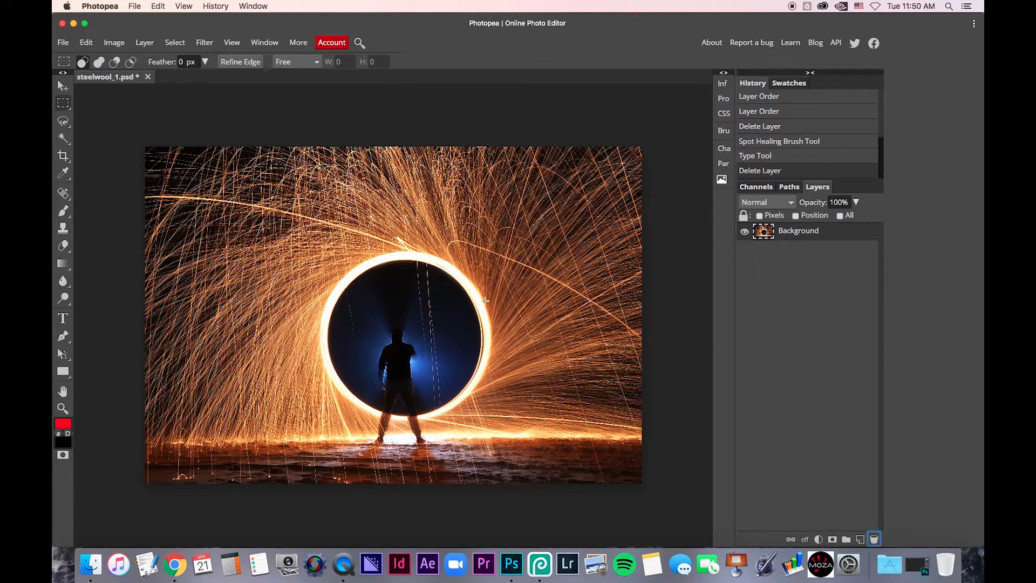
- Add a new layer above the photo and fill it with red using the Paint Bucket tool
{"action": "left_click", "coordinate": [861, 540]}
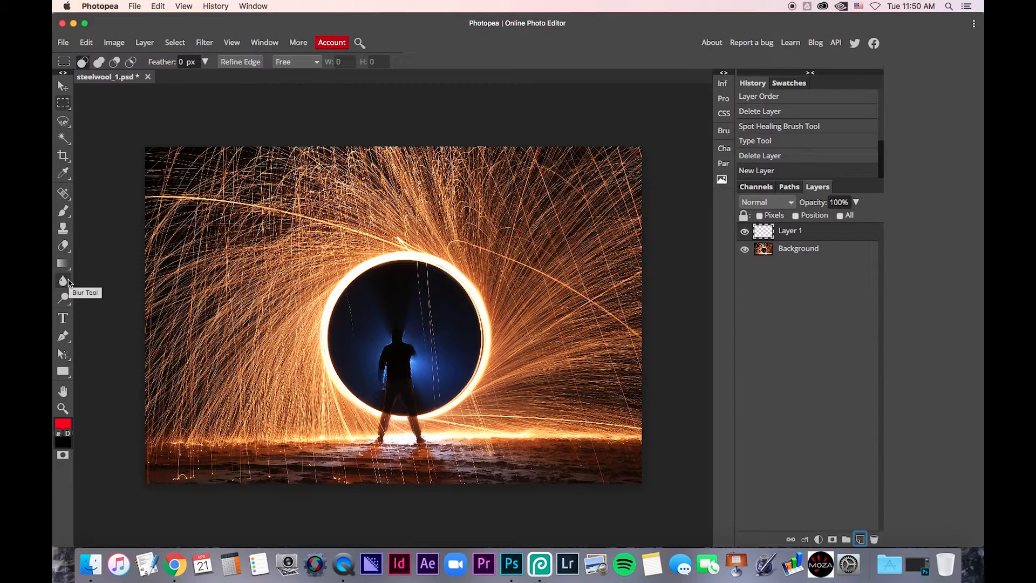
{"action": "right_click", "coordinate": [64, 264]}
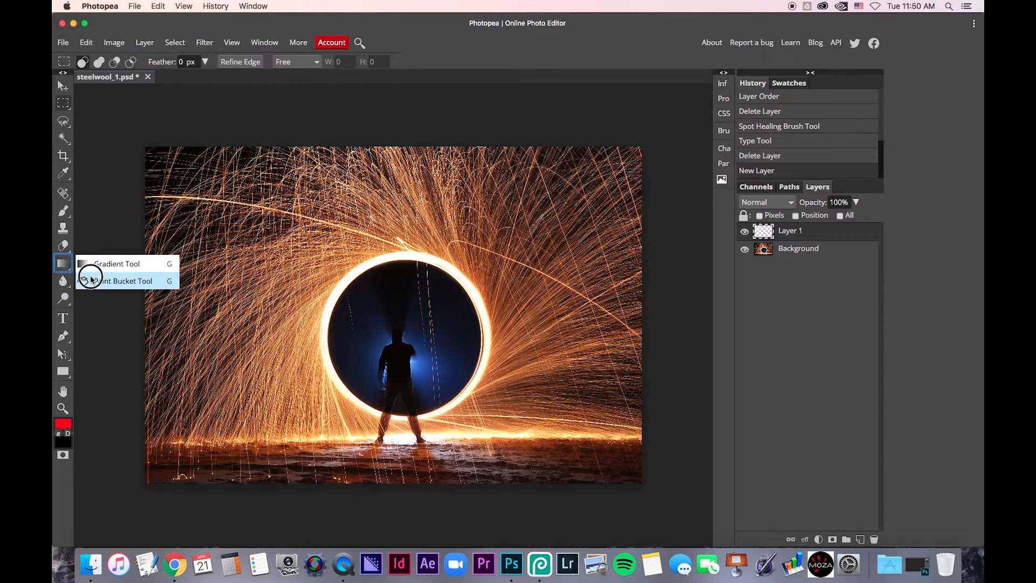
{"action": "left_click", "coordinate": [165, 281]}
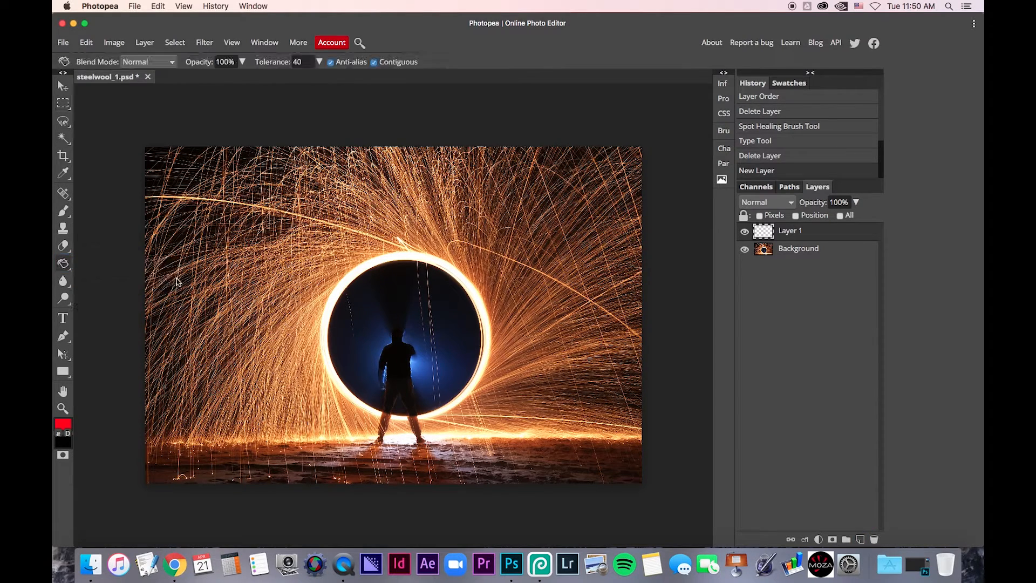
{"action": "left_click", "coordinate": [235, 281]}
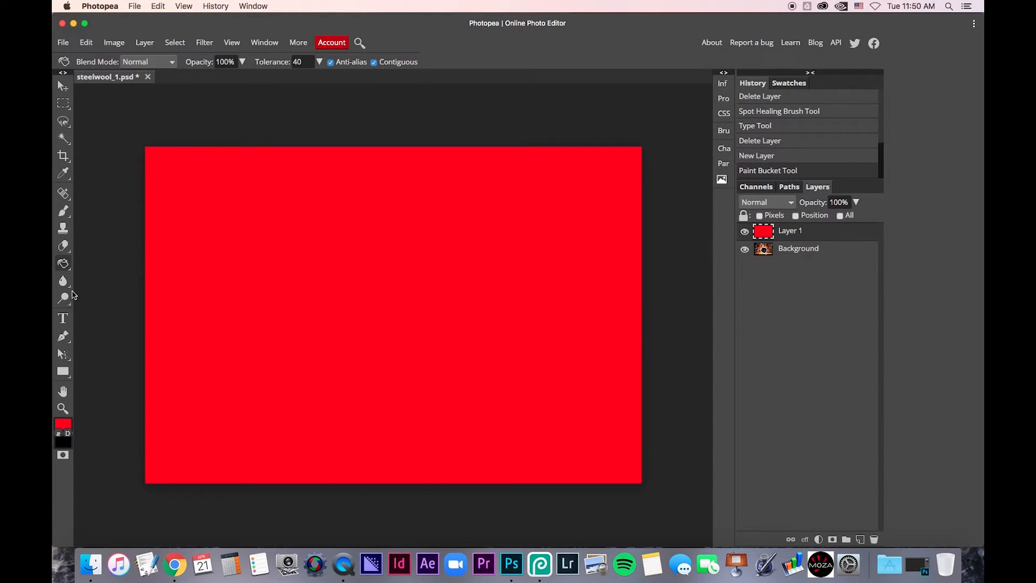
- Set the foreground color to white (ffffff) and refill the new layer with it
{"action": "left_click", "coordinate": [63, 423]}
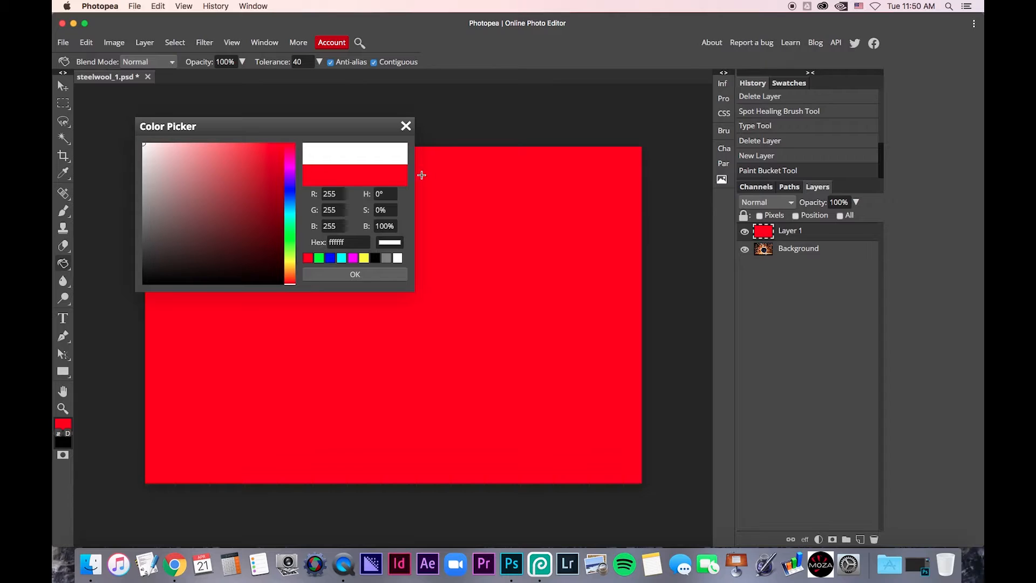
{"action": "left_click", "coordinate": [381, 277]}
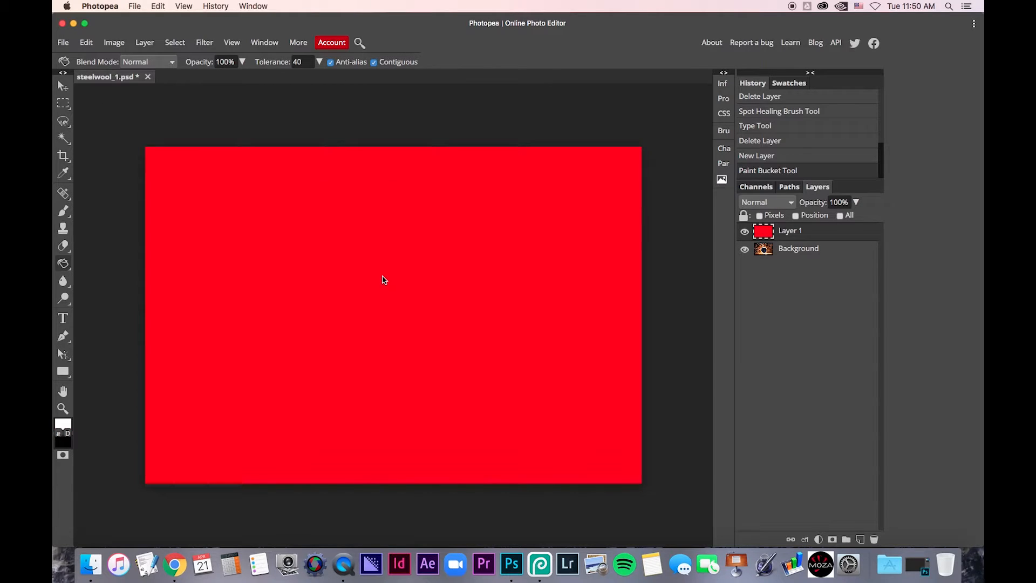
{"action": "left_click", "coordinate": [277, 265]}
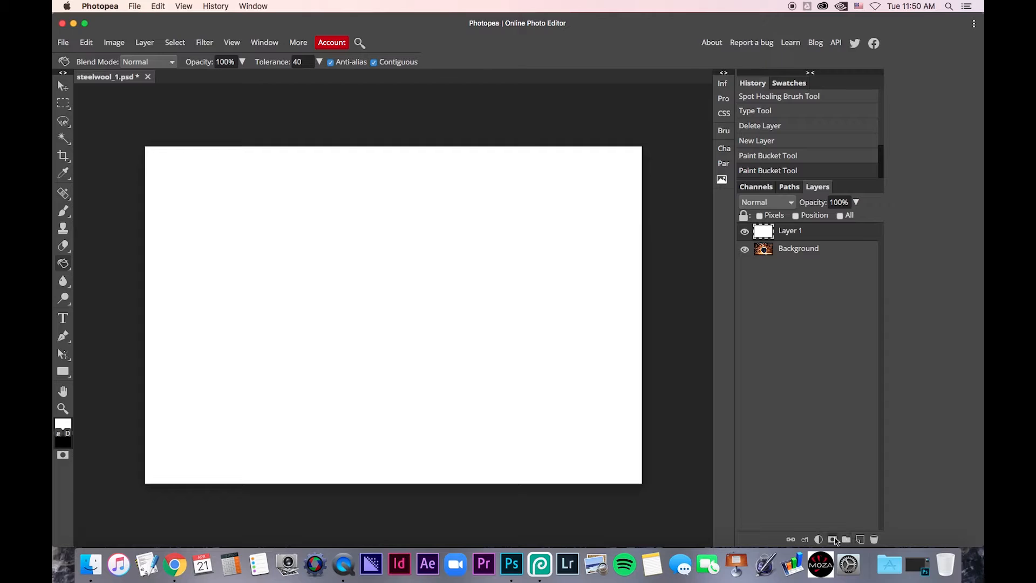
- Set the white layer's opacity to 5% in its Blending Options and apply the style
{"action": "left_click", "coordinate": [804, 540]}
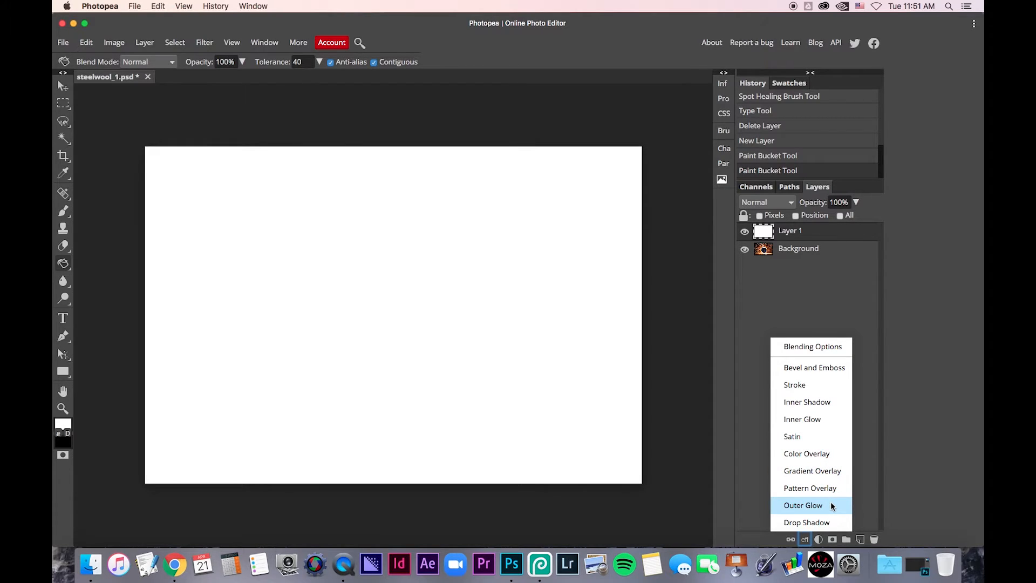
{"action": "left_click", "coordinate": [830, 348]}
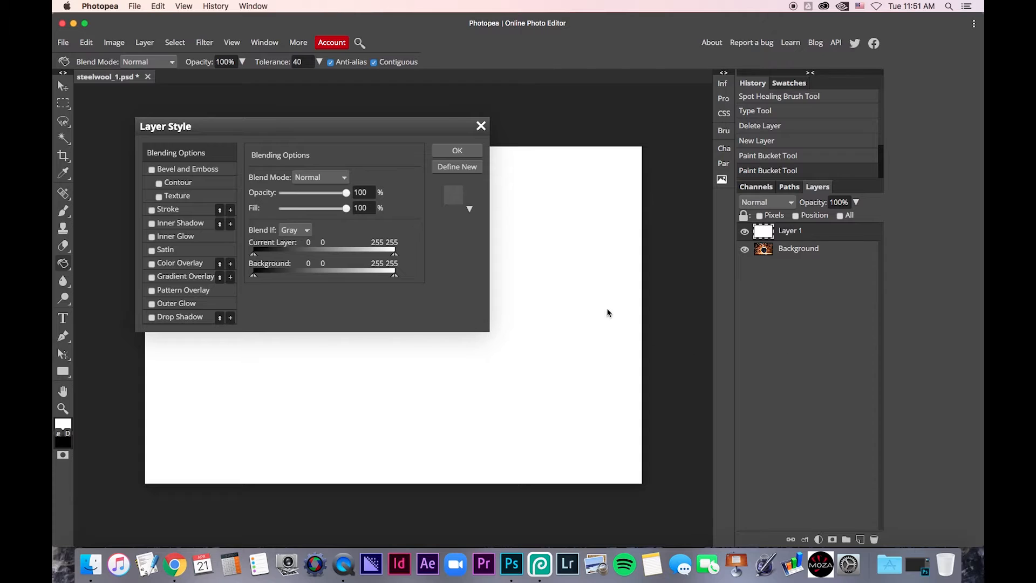
{"action": "left_click_drag", "start_coordinate": [372, 129], "coordinate": [762, 107]}
{"action": "left_click_drag", "start_coordinate": [735, 172], "coordinate": [675, 175]}
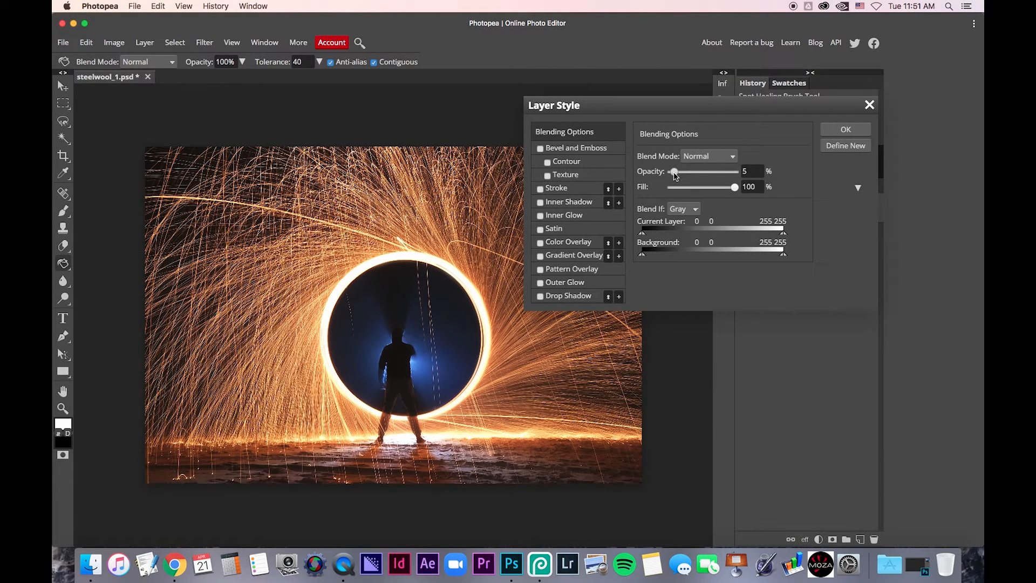
{"action": "left_click", "coordinate": [849, 132]}
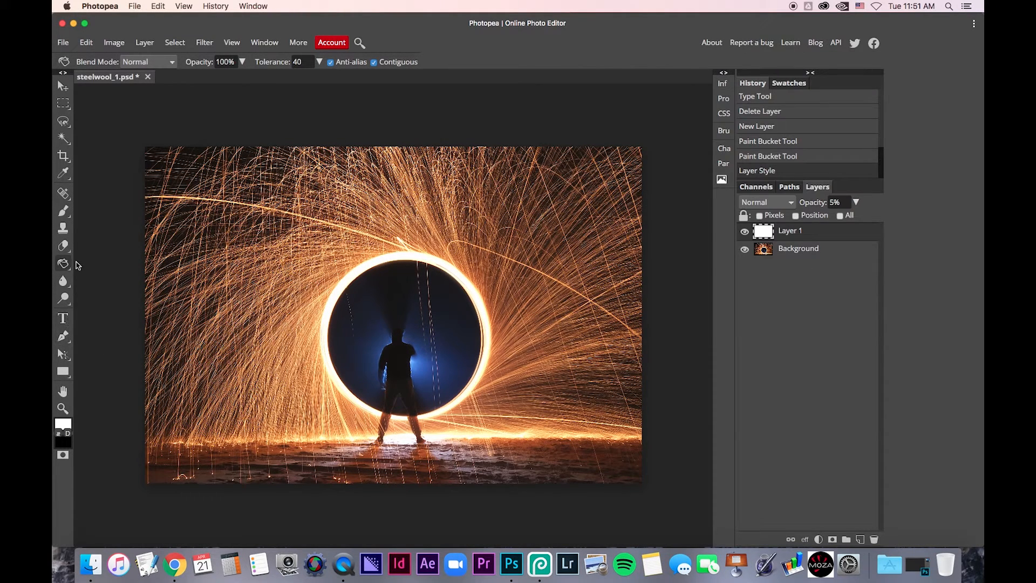
- Erase the white overlay around the figure inside the glowing ring using a much larger Eraser brush
{"action": "right_click", "coordinate": [64, 246]}
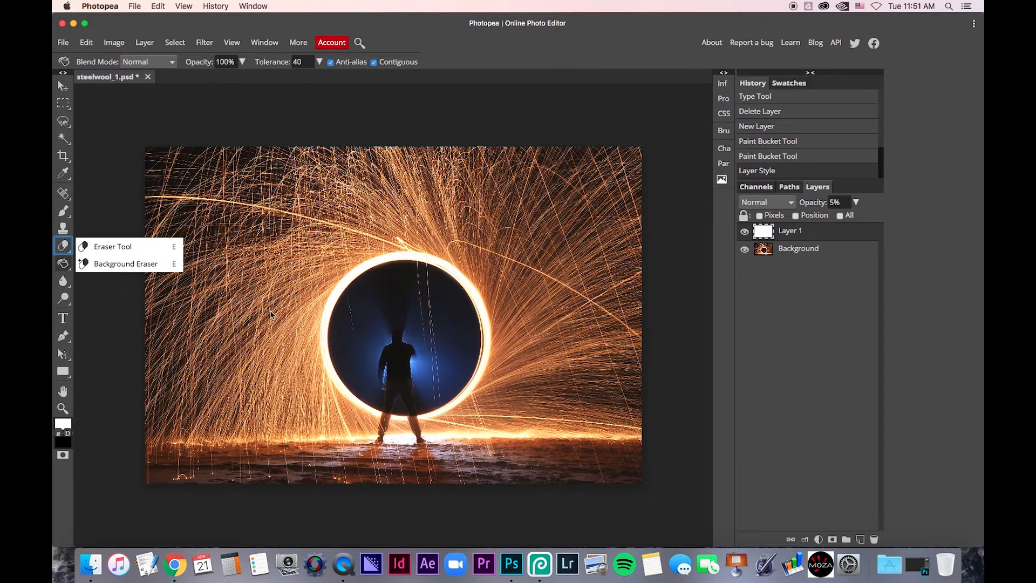
{"action": "left_click", "coordinate": [137, 248]}
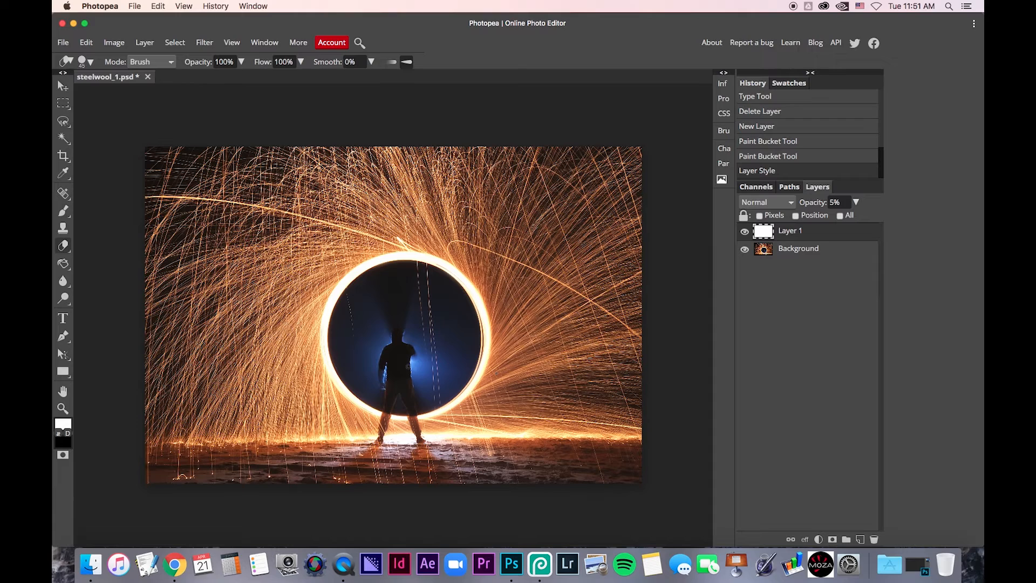
{"action": "key", "text": "bracketright"}
{"action": "key", "text": "bracketright"}
{"action": "key", "text": "bracketright"}
{"action": "key", "text": "bracketright"}
{"action": "key", "text": "bracketright"}
{"action": "key", "text": "bracketright"}
{"action": "key", "text": "bracketright"}
{"action": "key", "text": "bracketright"}
{"action": "key", "text": "bracketright"}
{"action": "key", "text": "bracketright"}
{"action": "key", "text": "bracketright"}
{"action": "key", "text": "bracketright"}
{"action": "key", "text": "bracketright"}
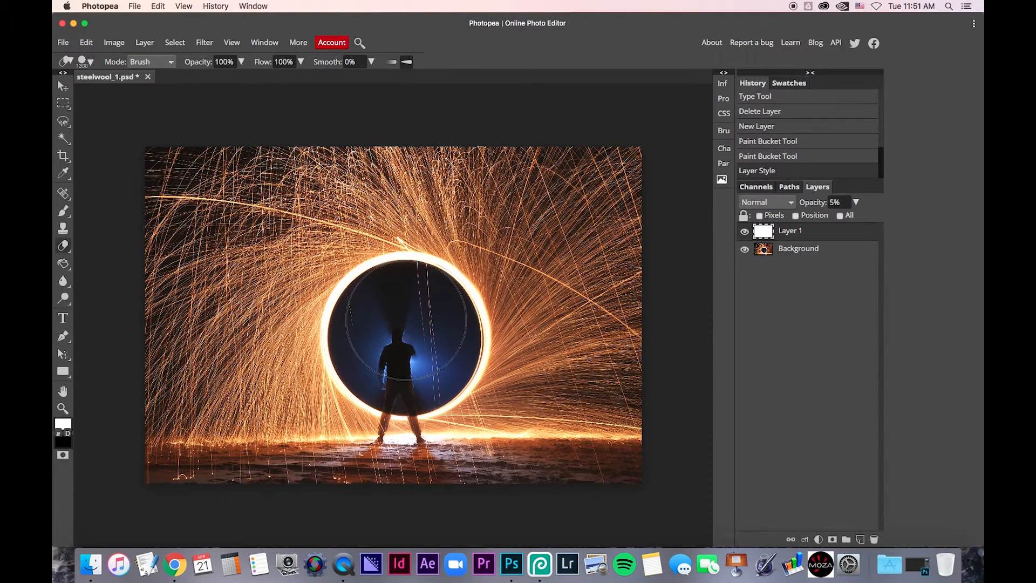
{"action": "left_click", "coordinate": [404, 336]}
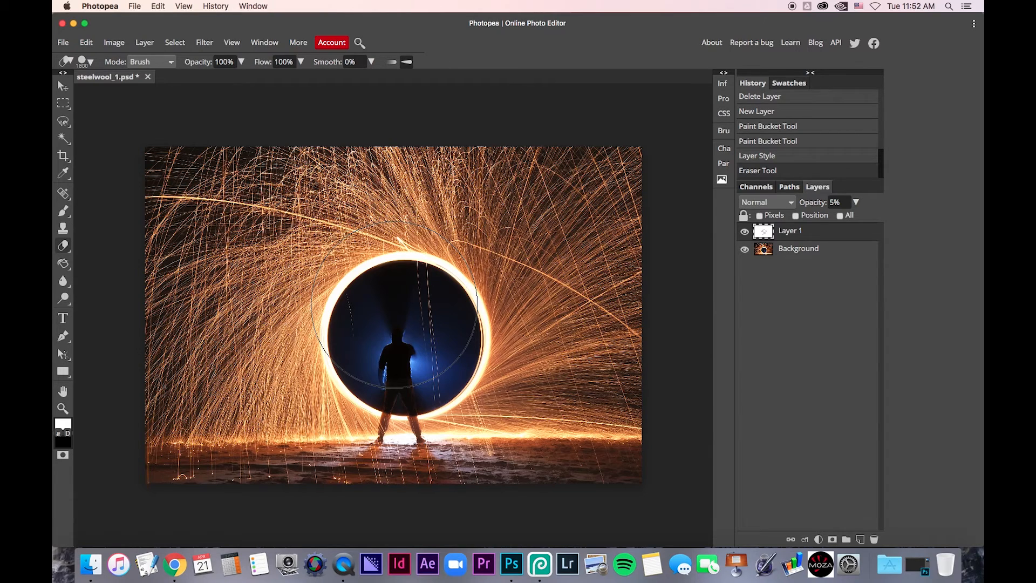
- Switch to Adobe Photoshop CC 2017 to view its interface, and return to Photopea
{"action": "left_click", "coordinate": [512, 565]}
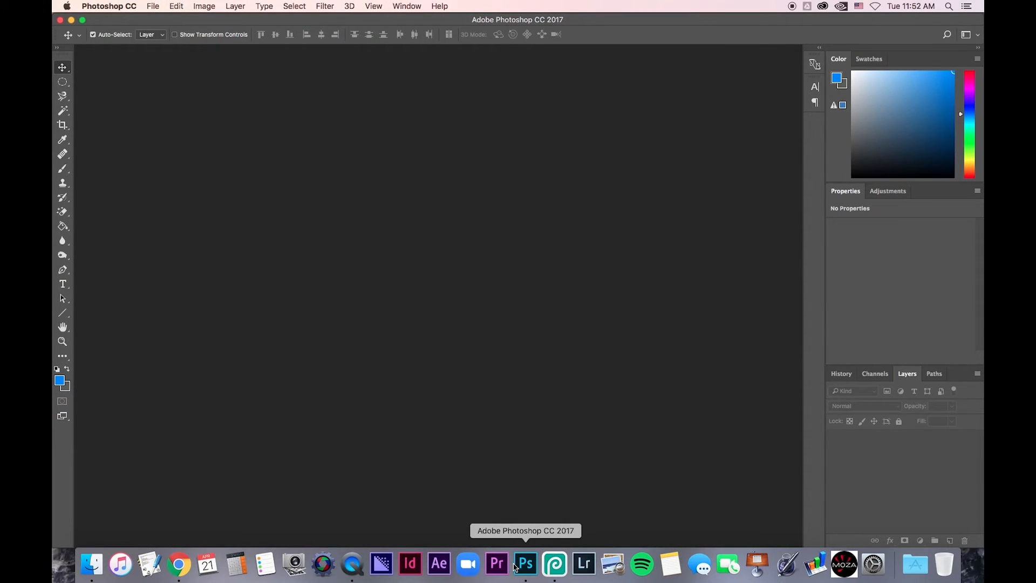
{"action": "left_click", "coordinate": [555, 564]}
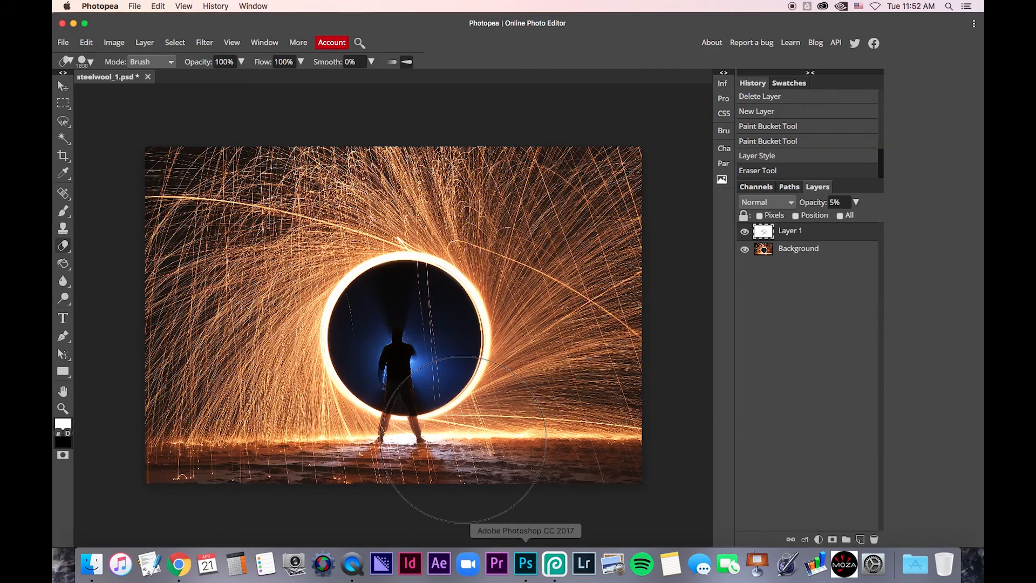